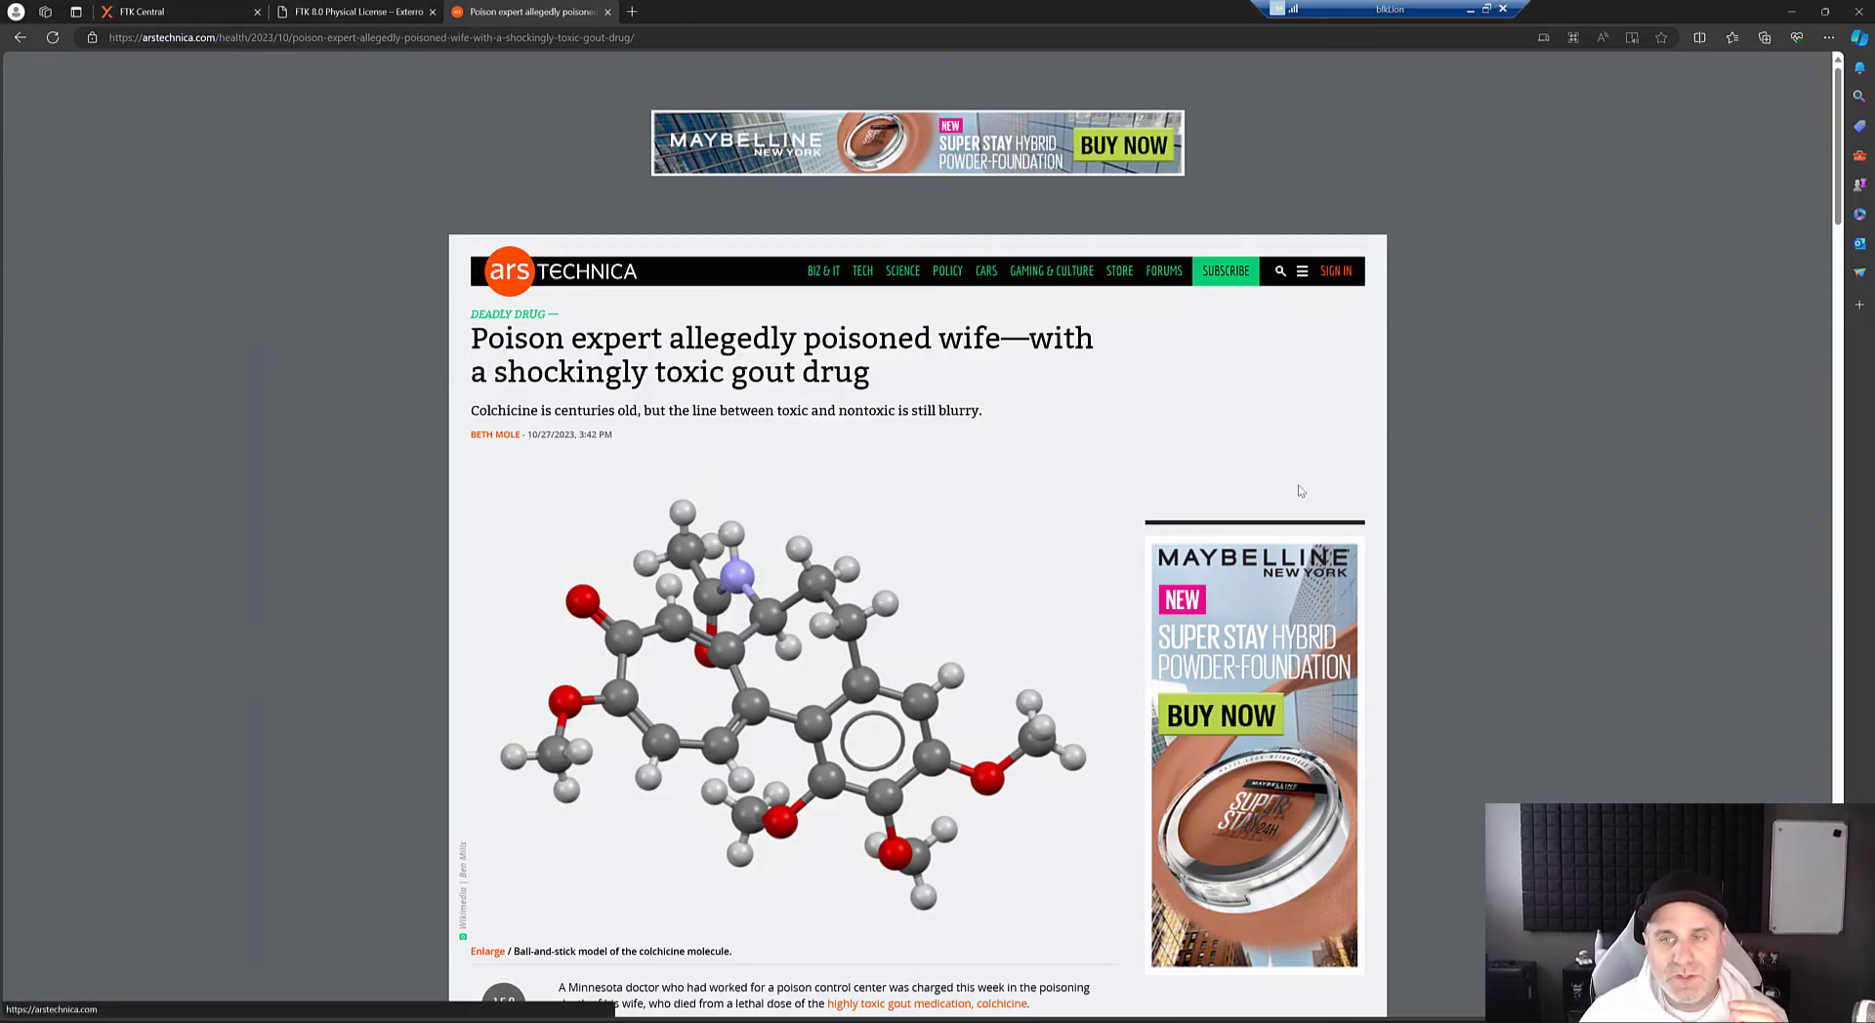
Read through the Ars Technica article on the poisoning case down to its "Damning Internet history" section
scroll(957, 516, "down", 5)
scroll(957, 516, "down", 1)
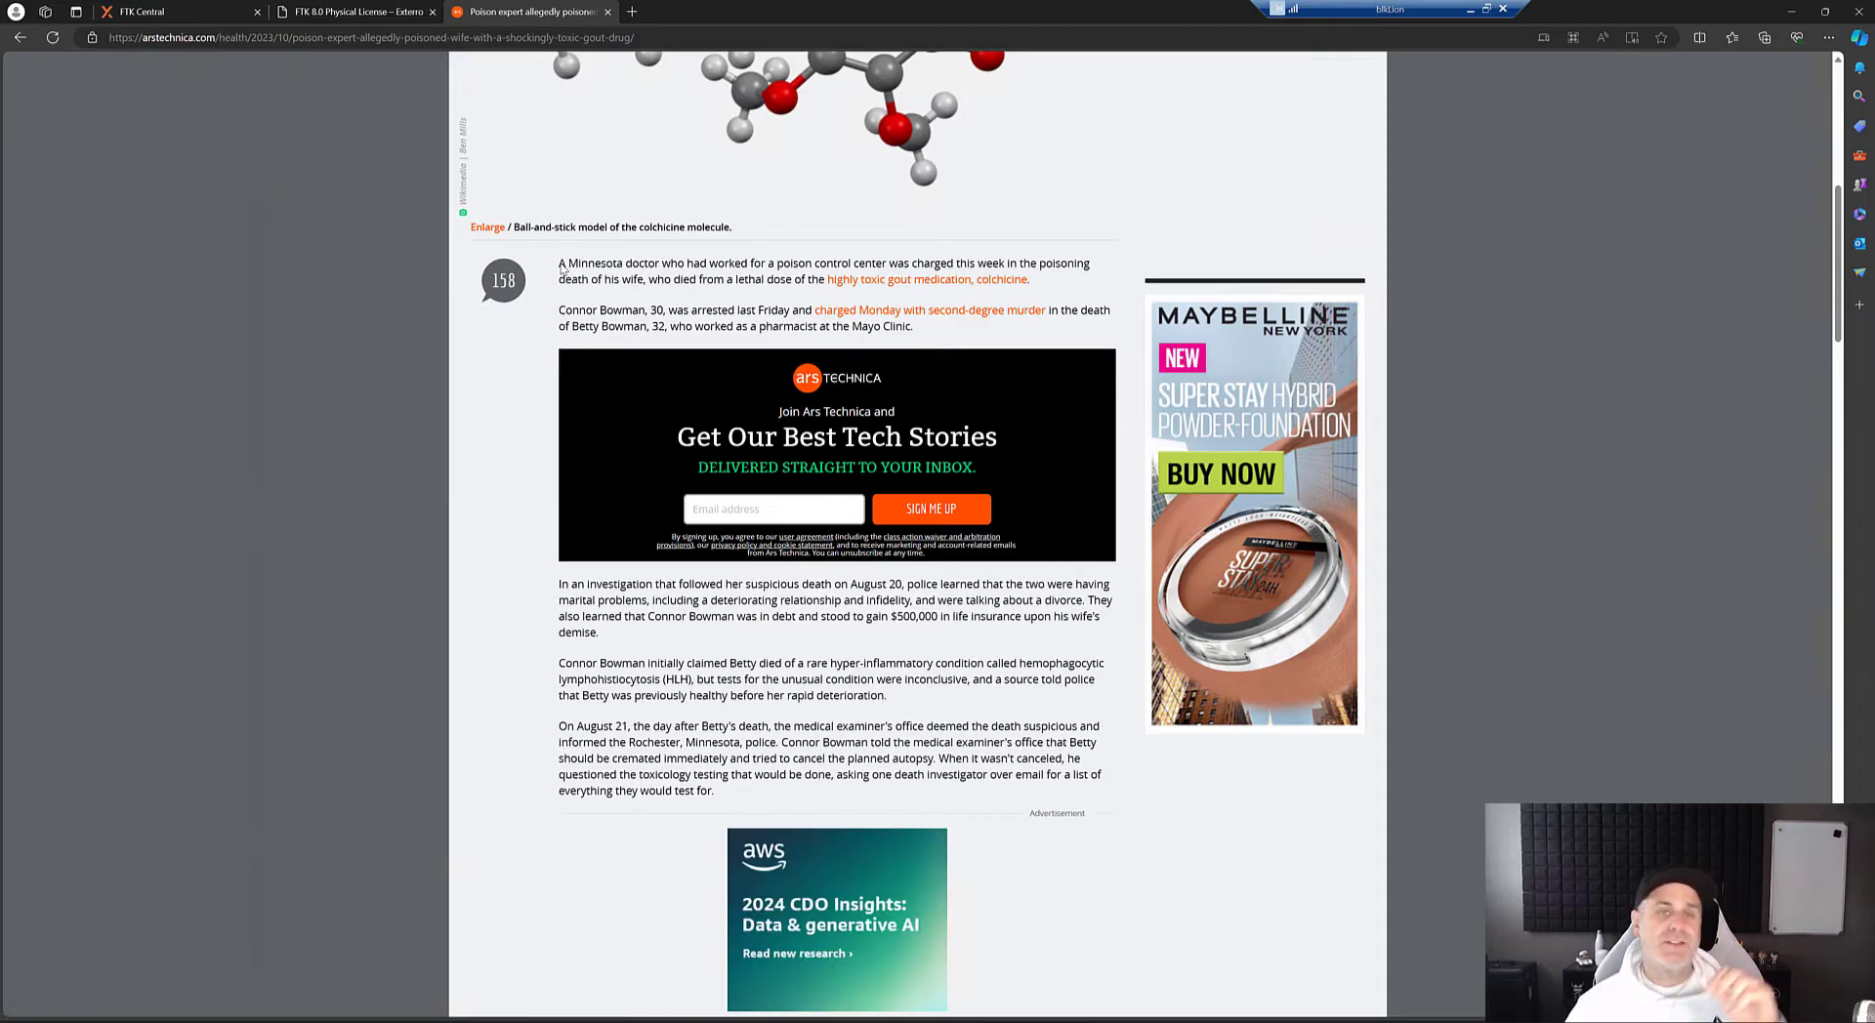
left_click_drag(652, 263, 832, 264)
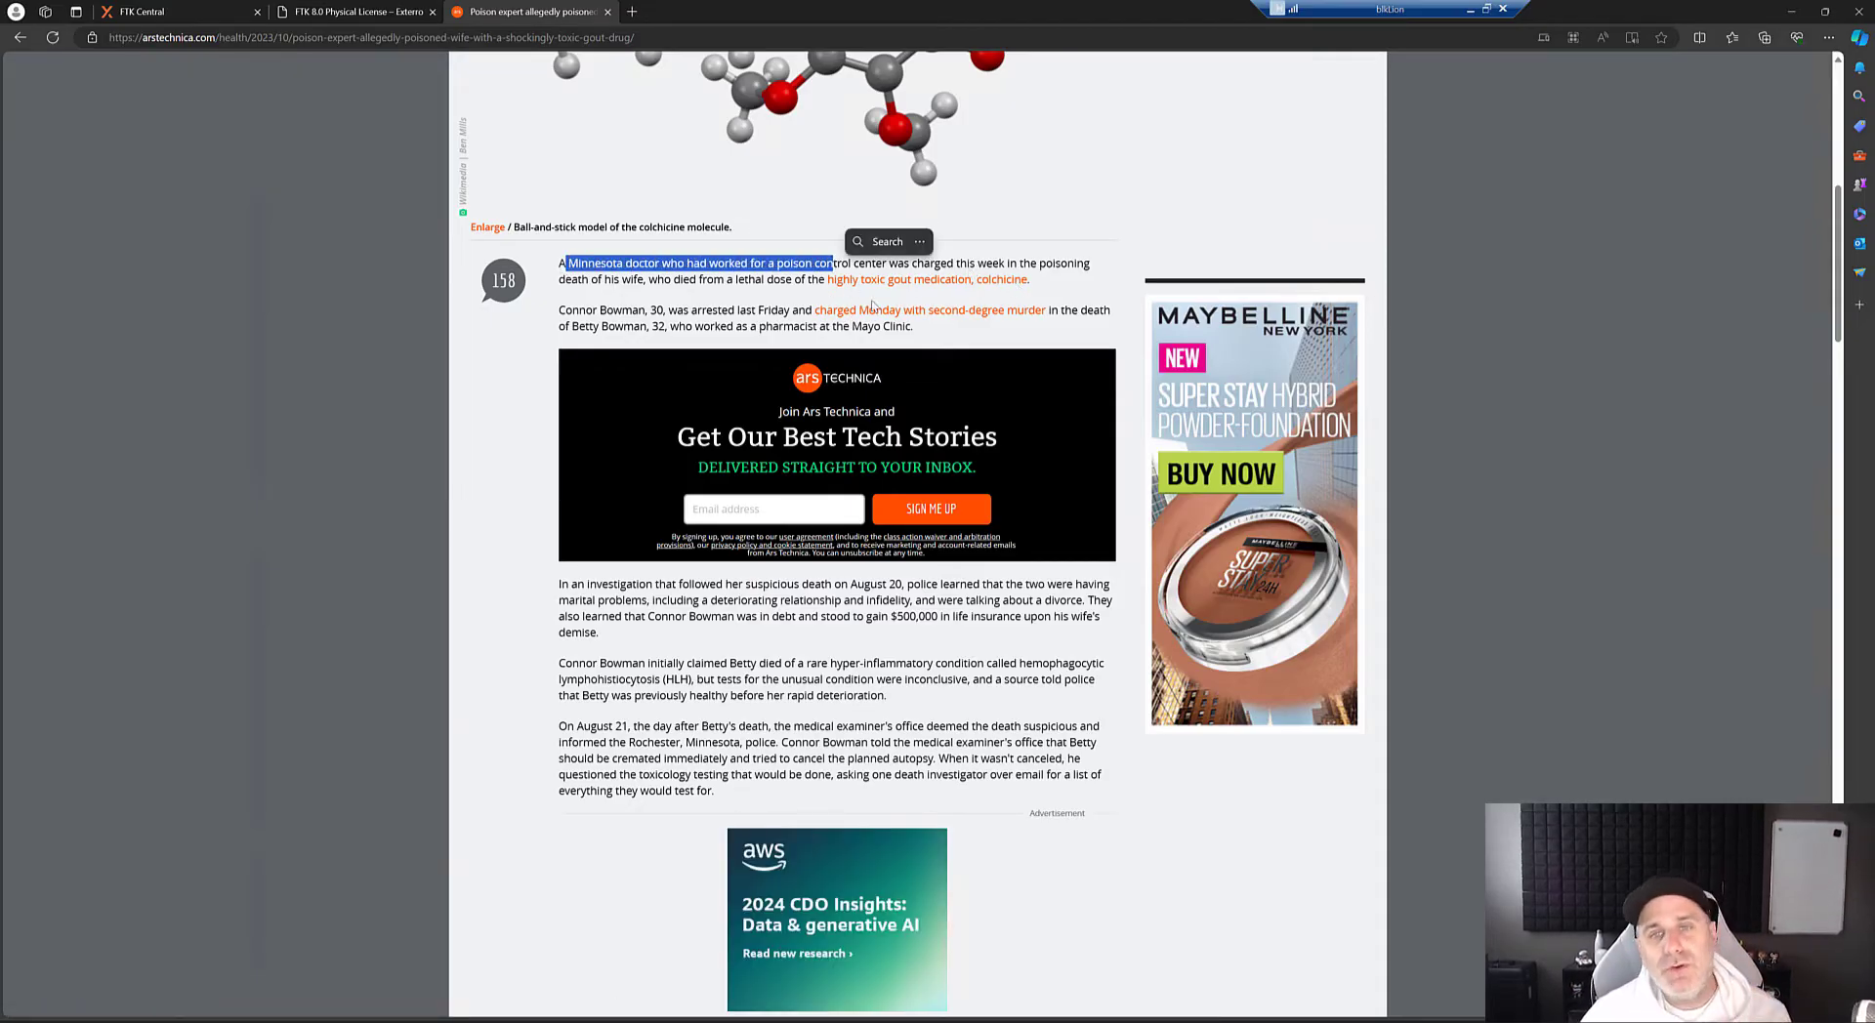
left_click(692, 315)
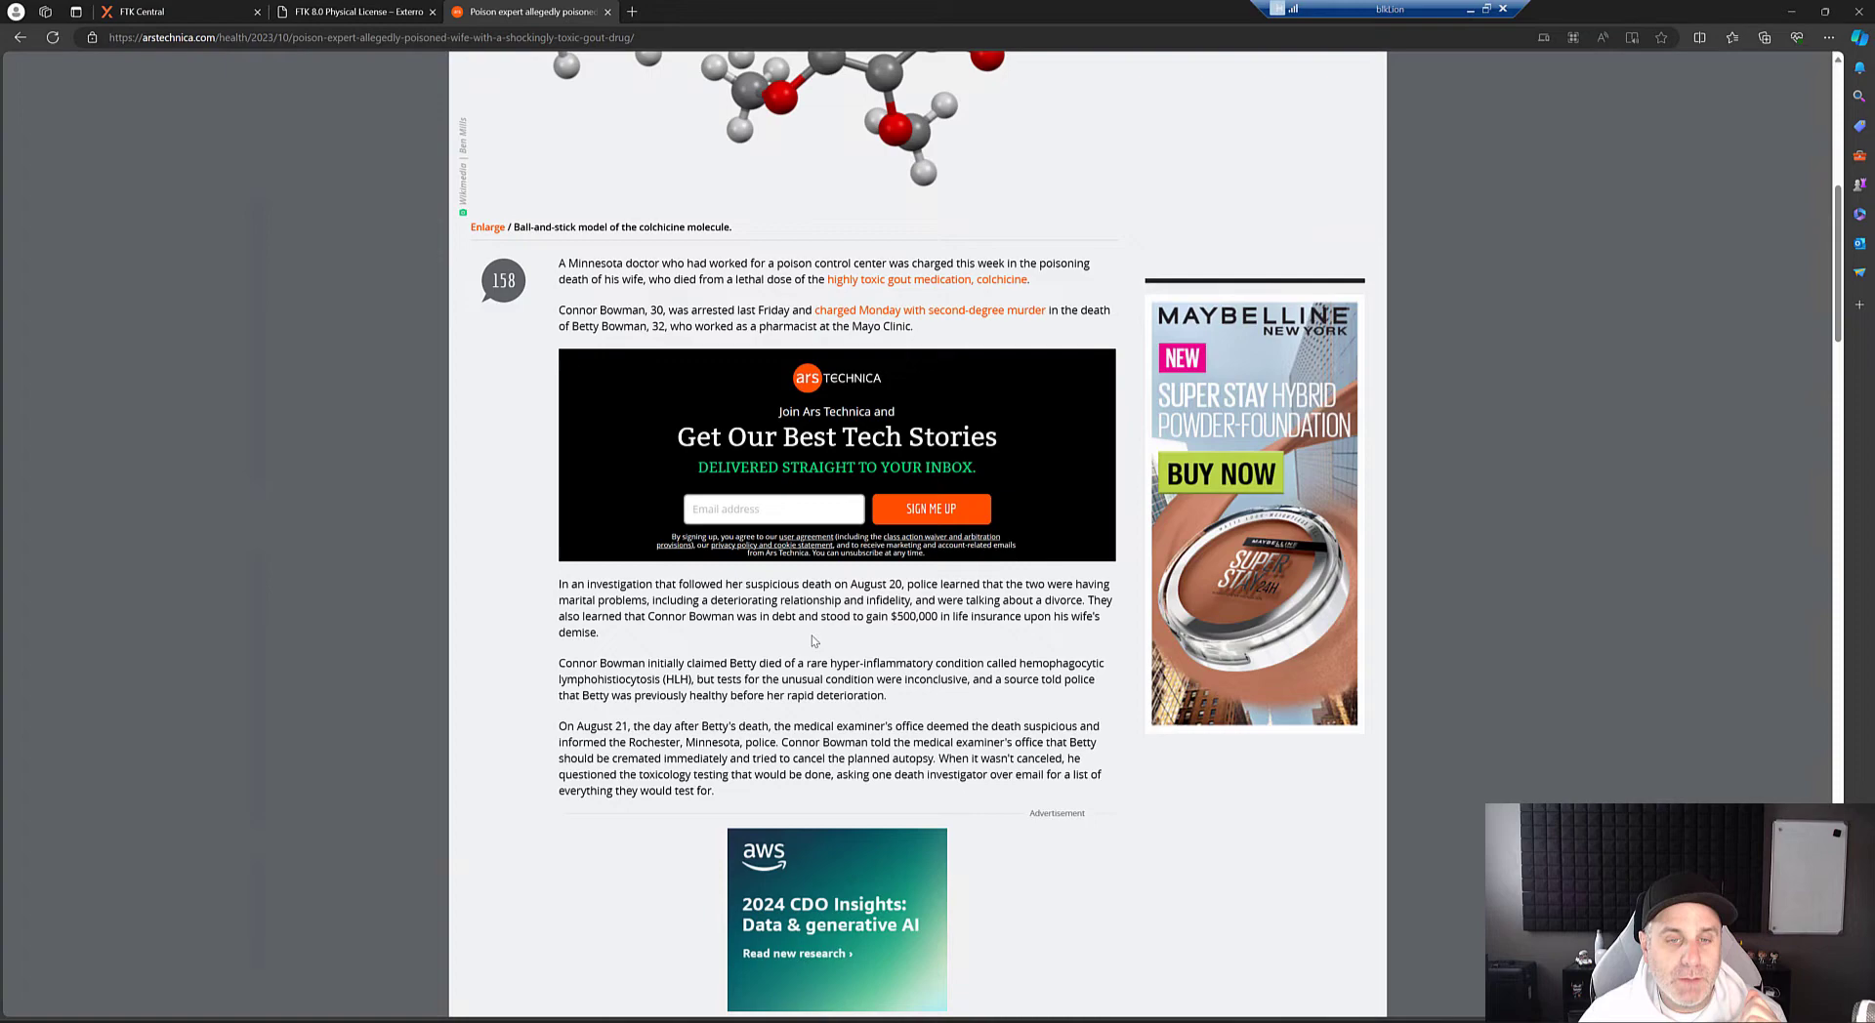
scroll(789, 687, "down", 5)
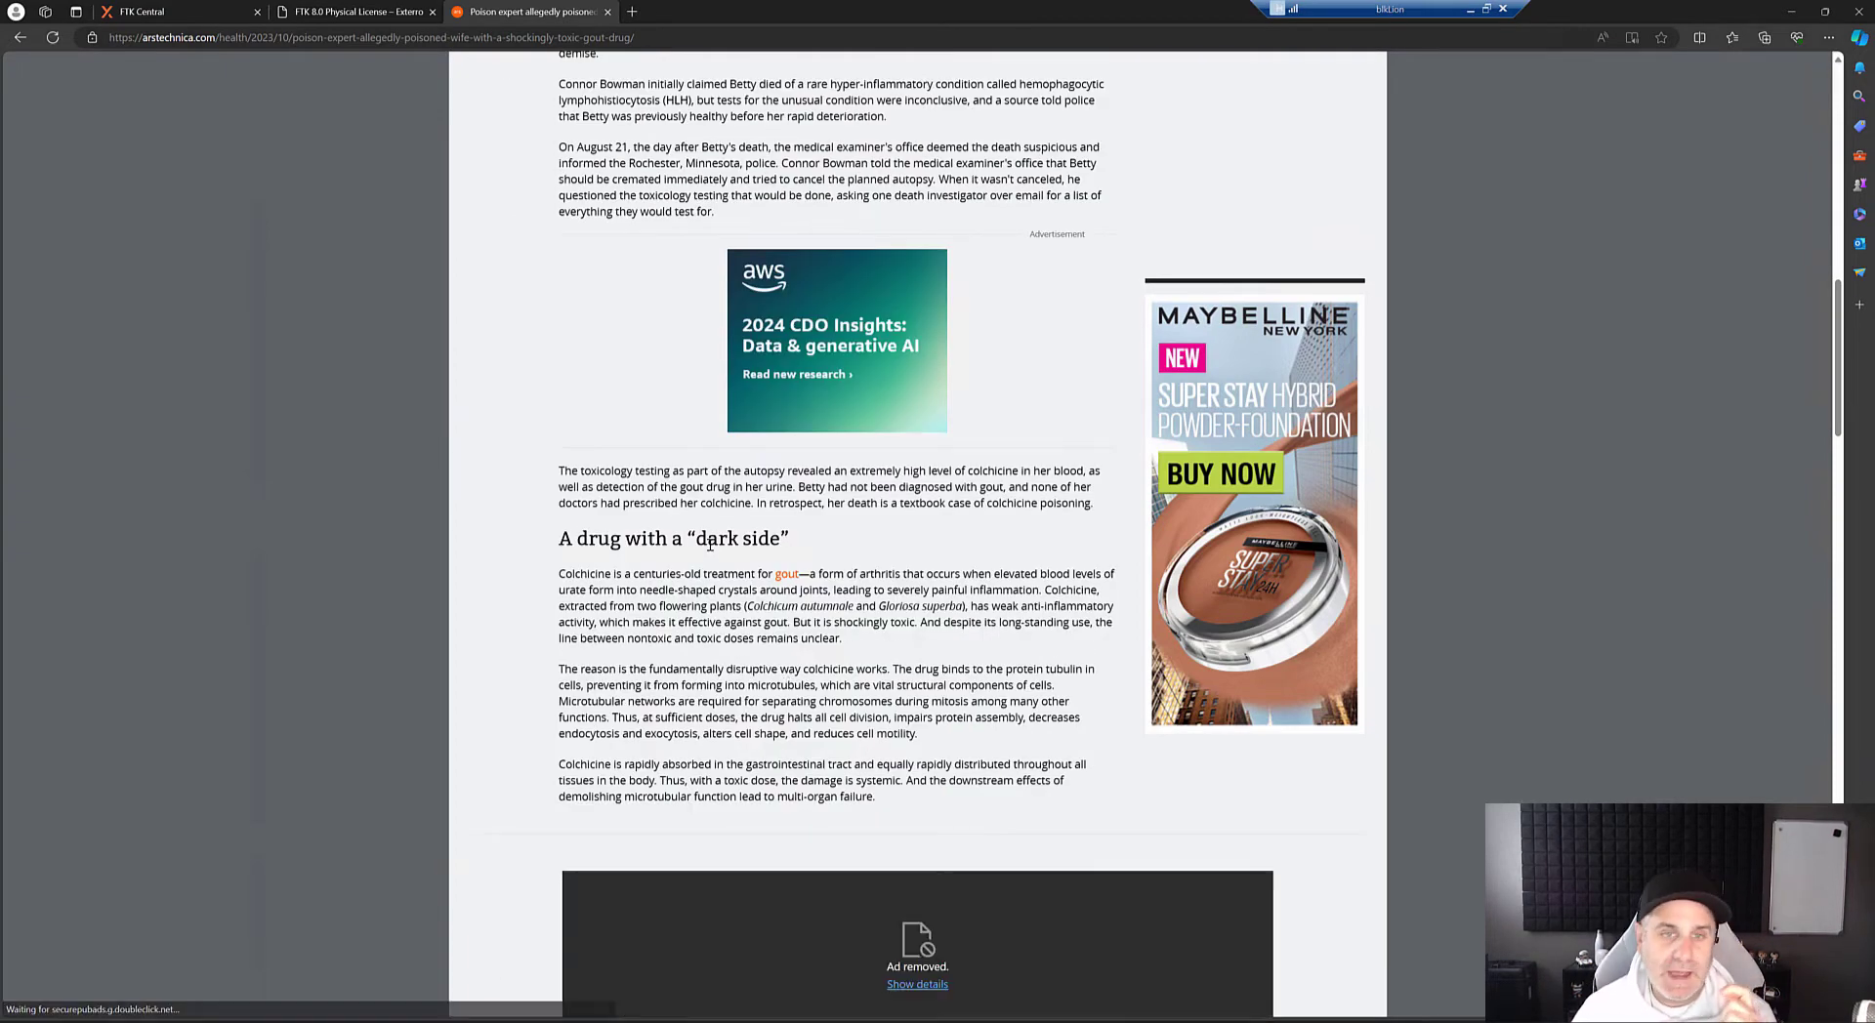
scroll(712, 564, "down", 4)
scroll(754, 336, "down", 4)
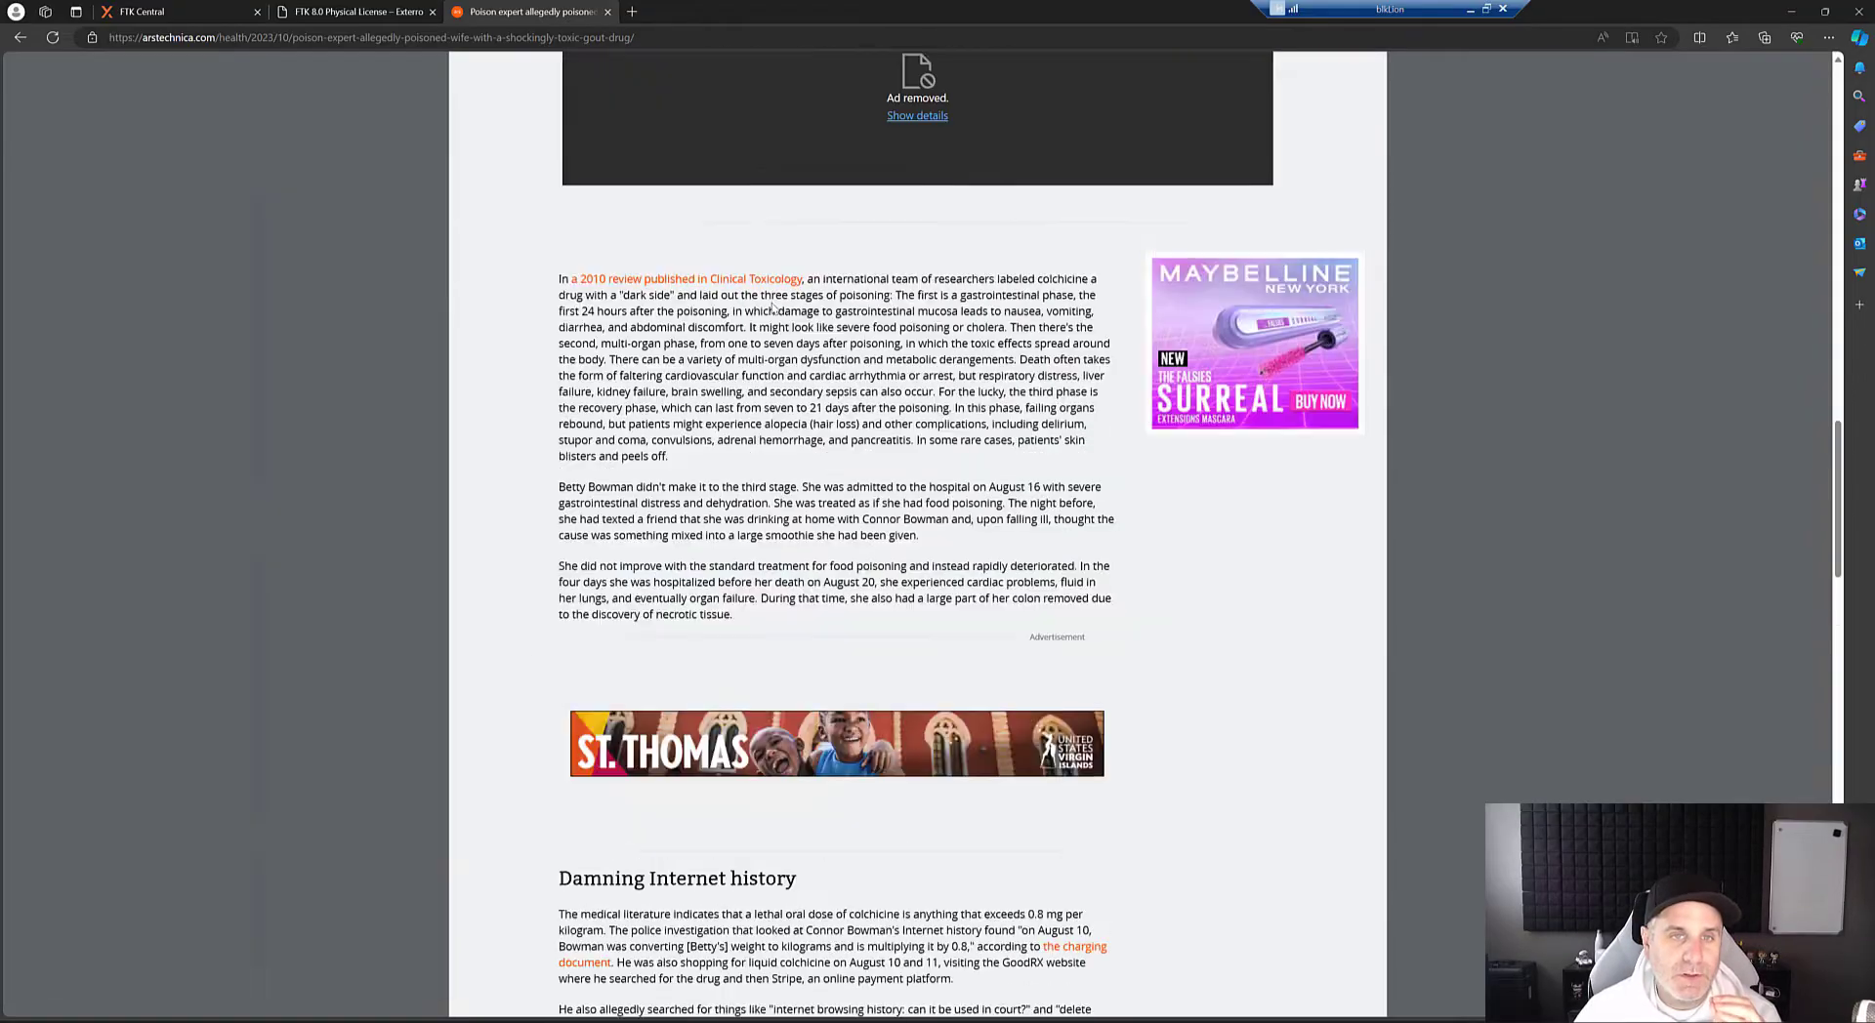
scroll(771, 302, "up", 3)
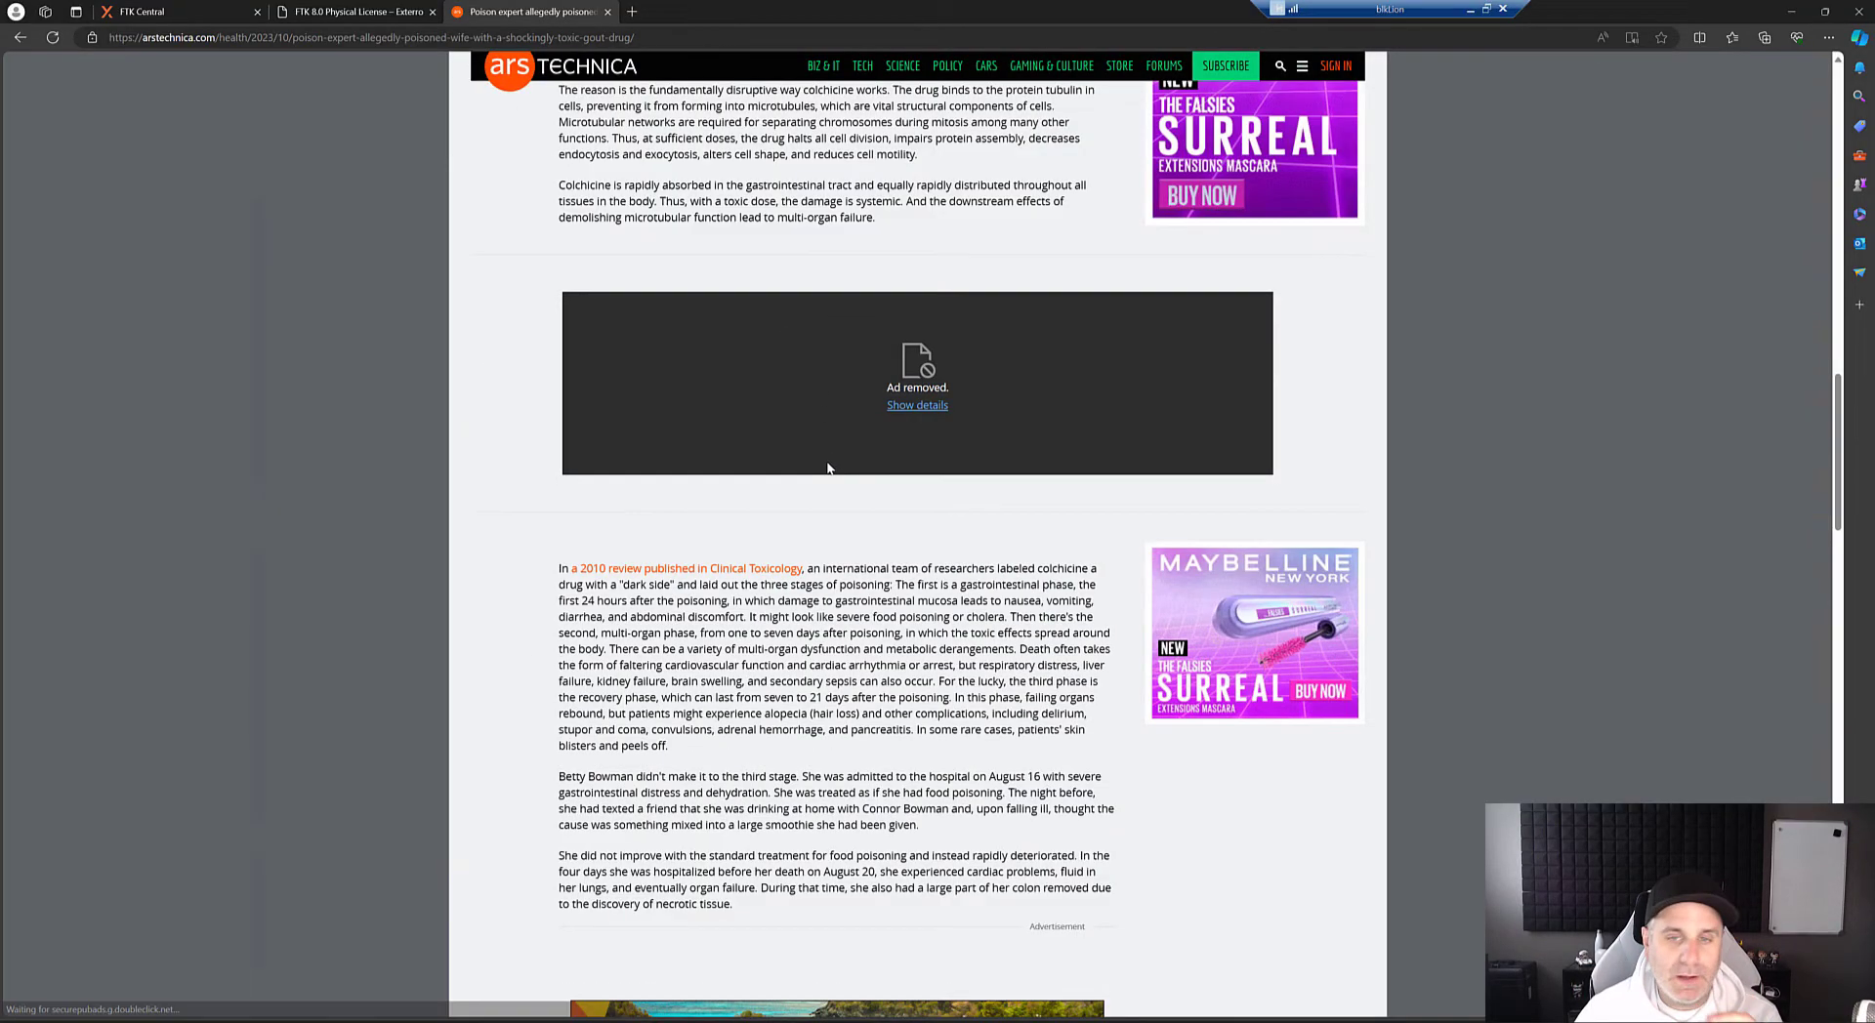
scroll(814, 470, "down", 4)
scroll(814, 470, "down", 7)
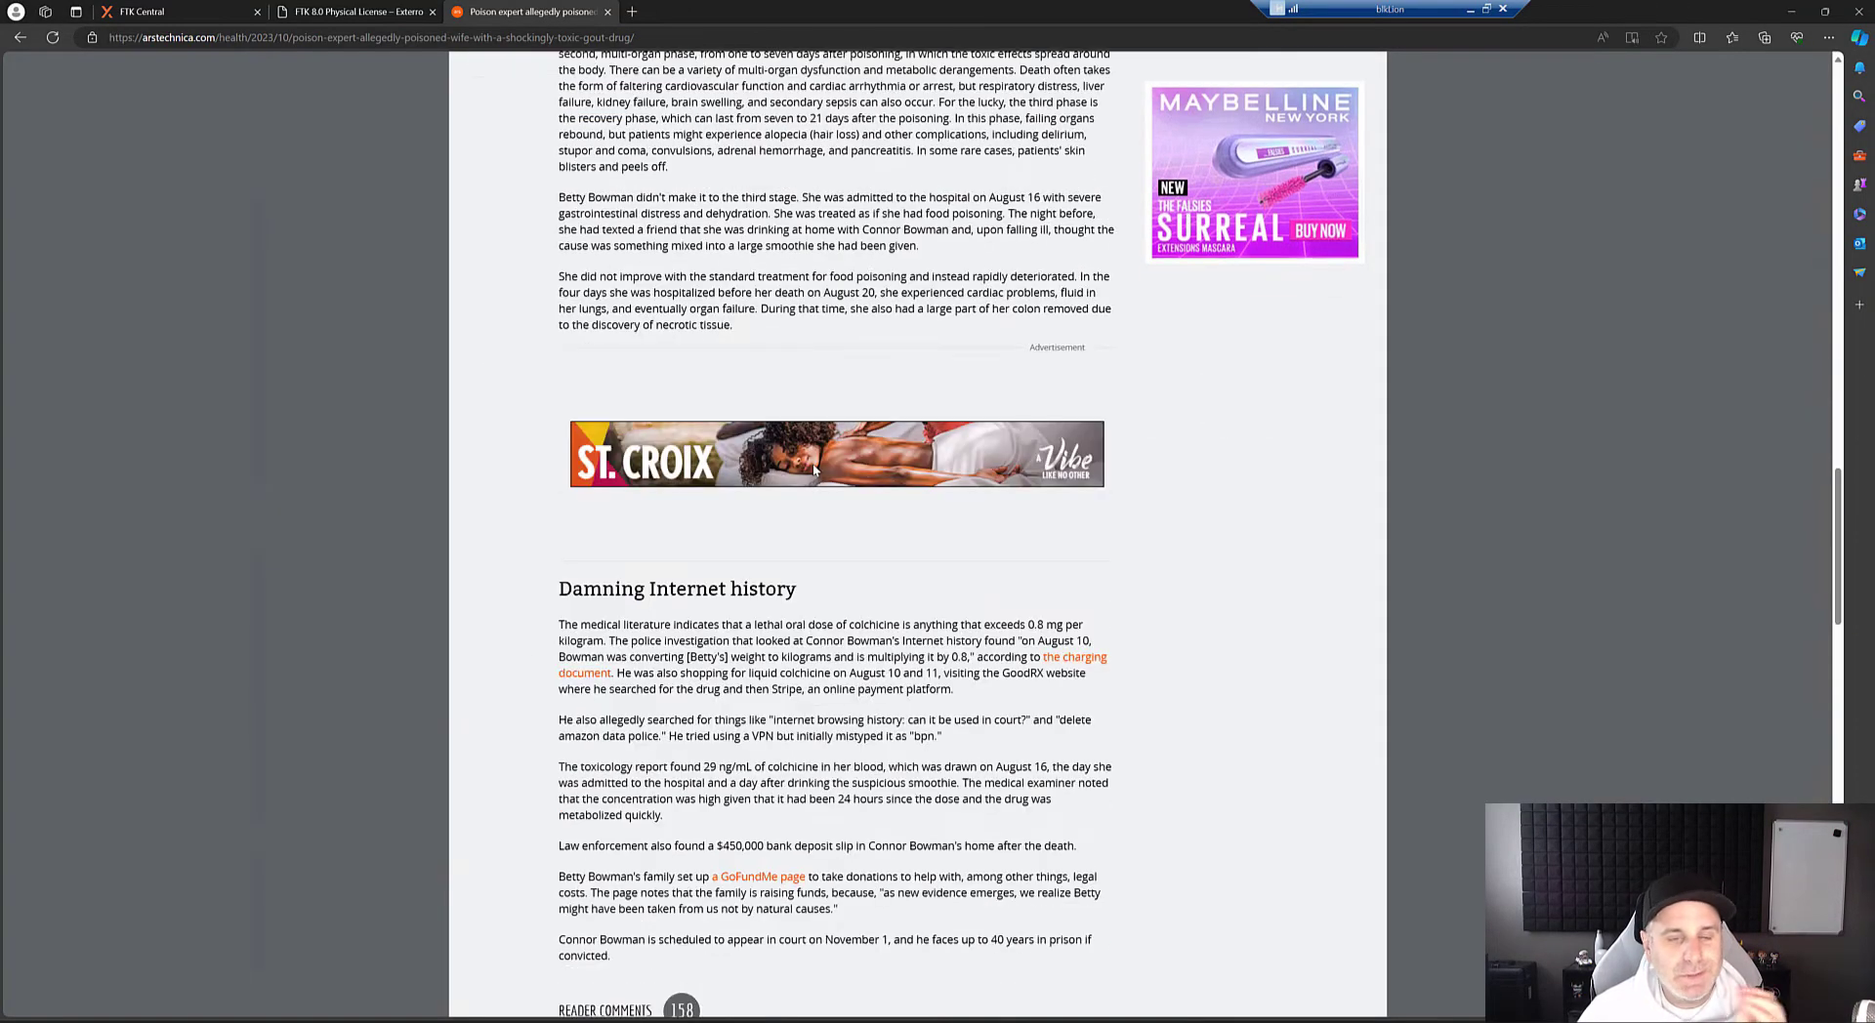
scroll(817, 470, "up", 3)
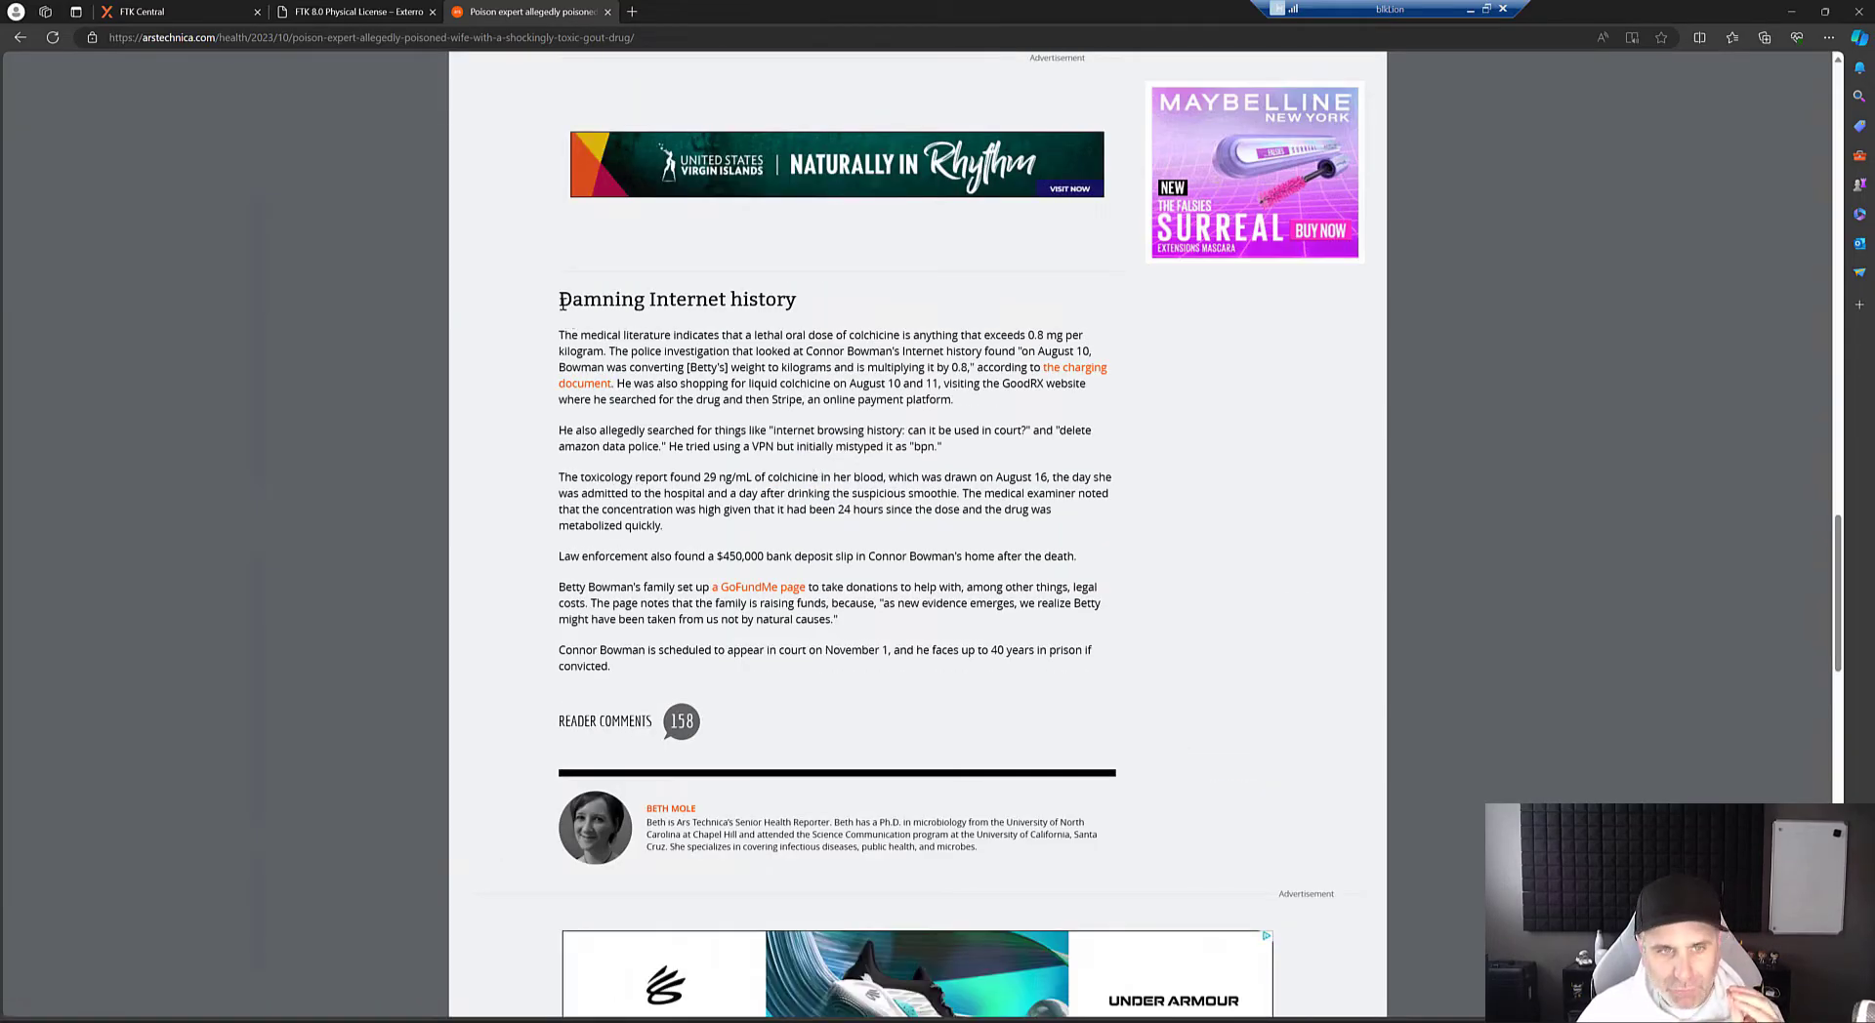
Examine the "Damning Internet history" section, highlighting its heading and the passages on the weight conversion, browsing-history searches and VPN use
left_click_drag(563, 301, 797, 301)
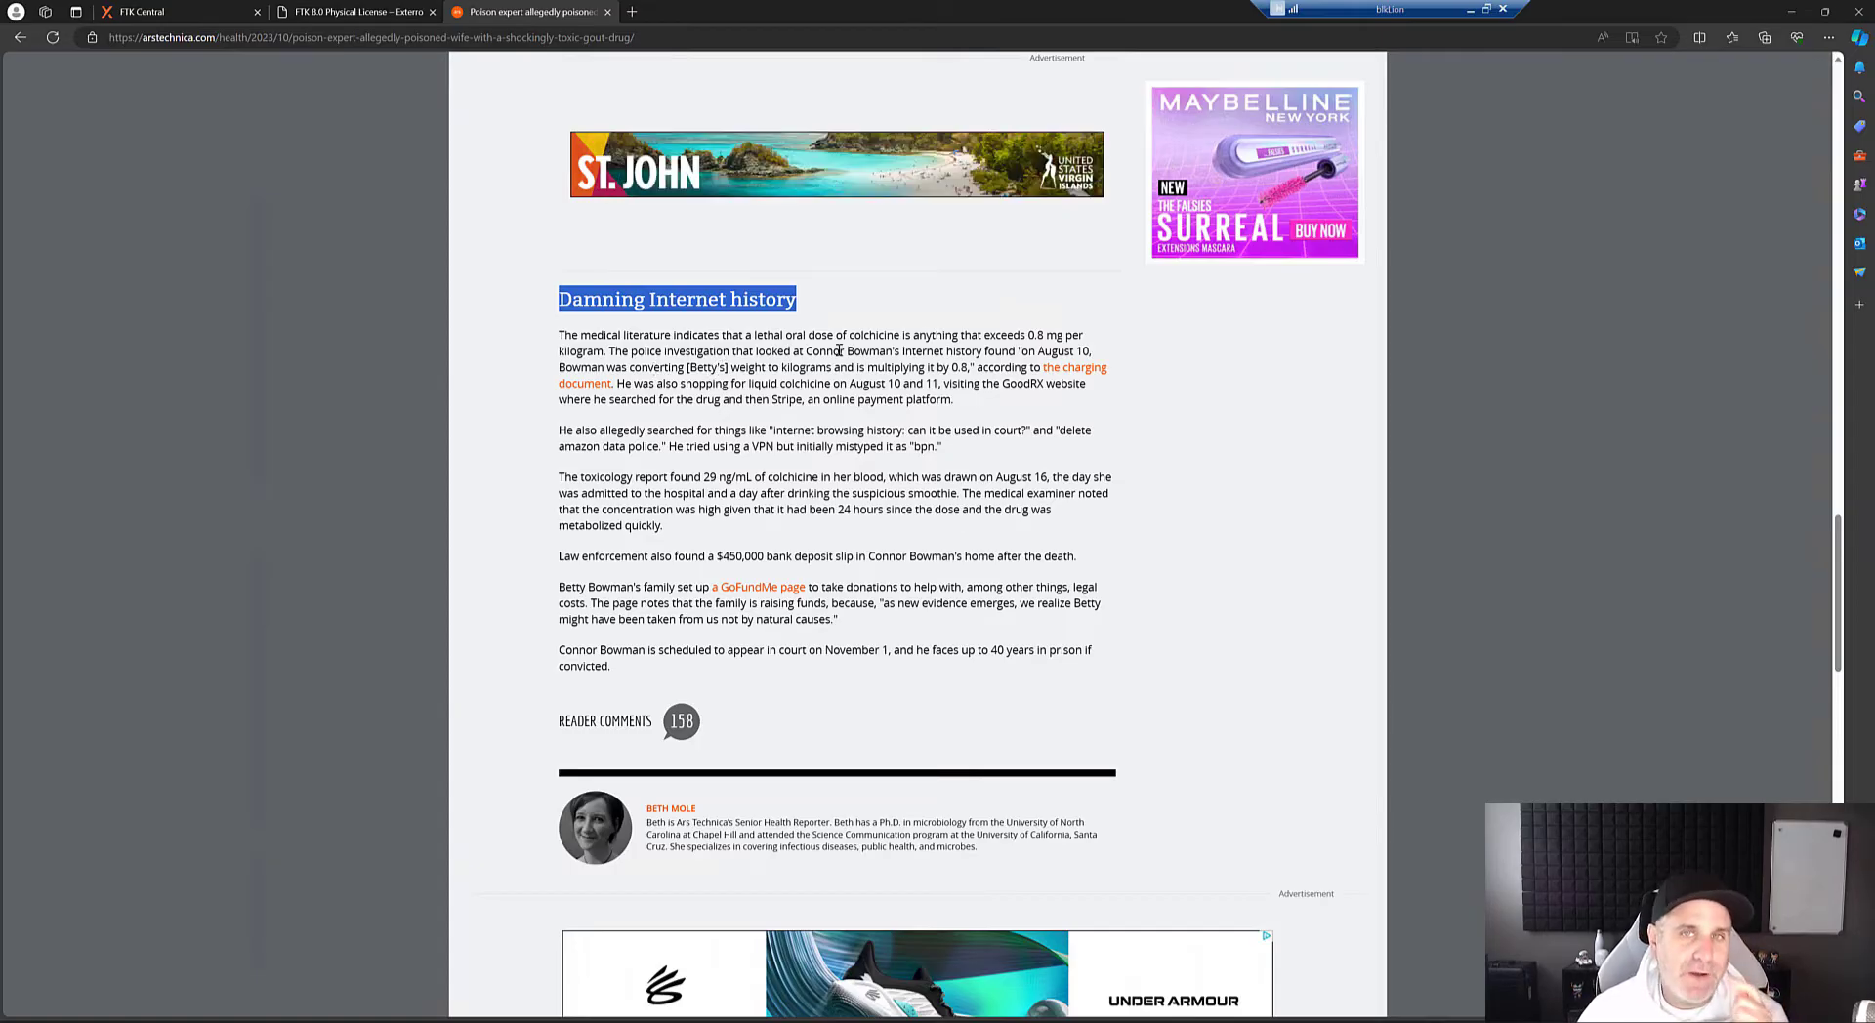
left_click(593, 336)
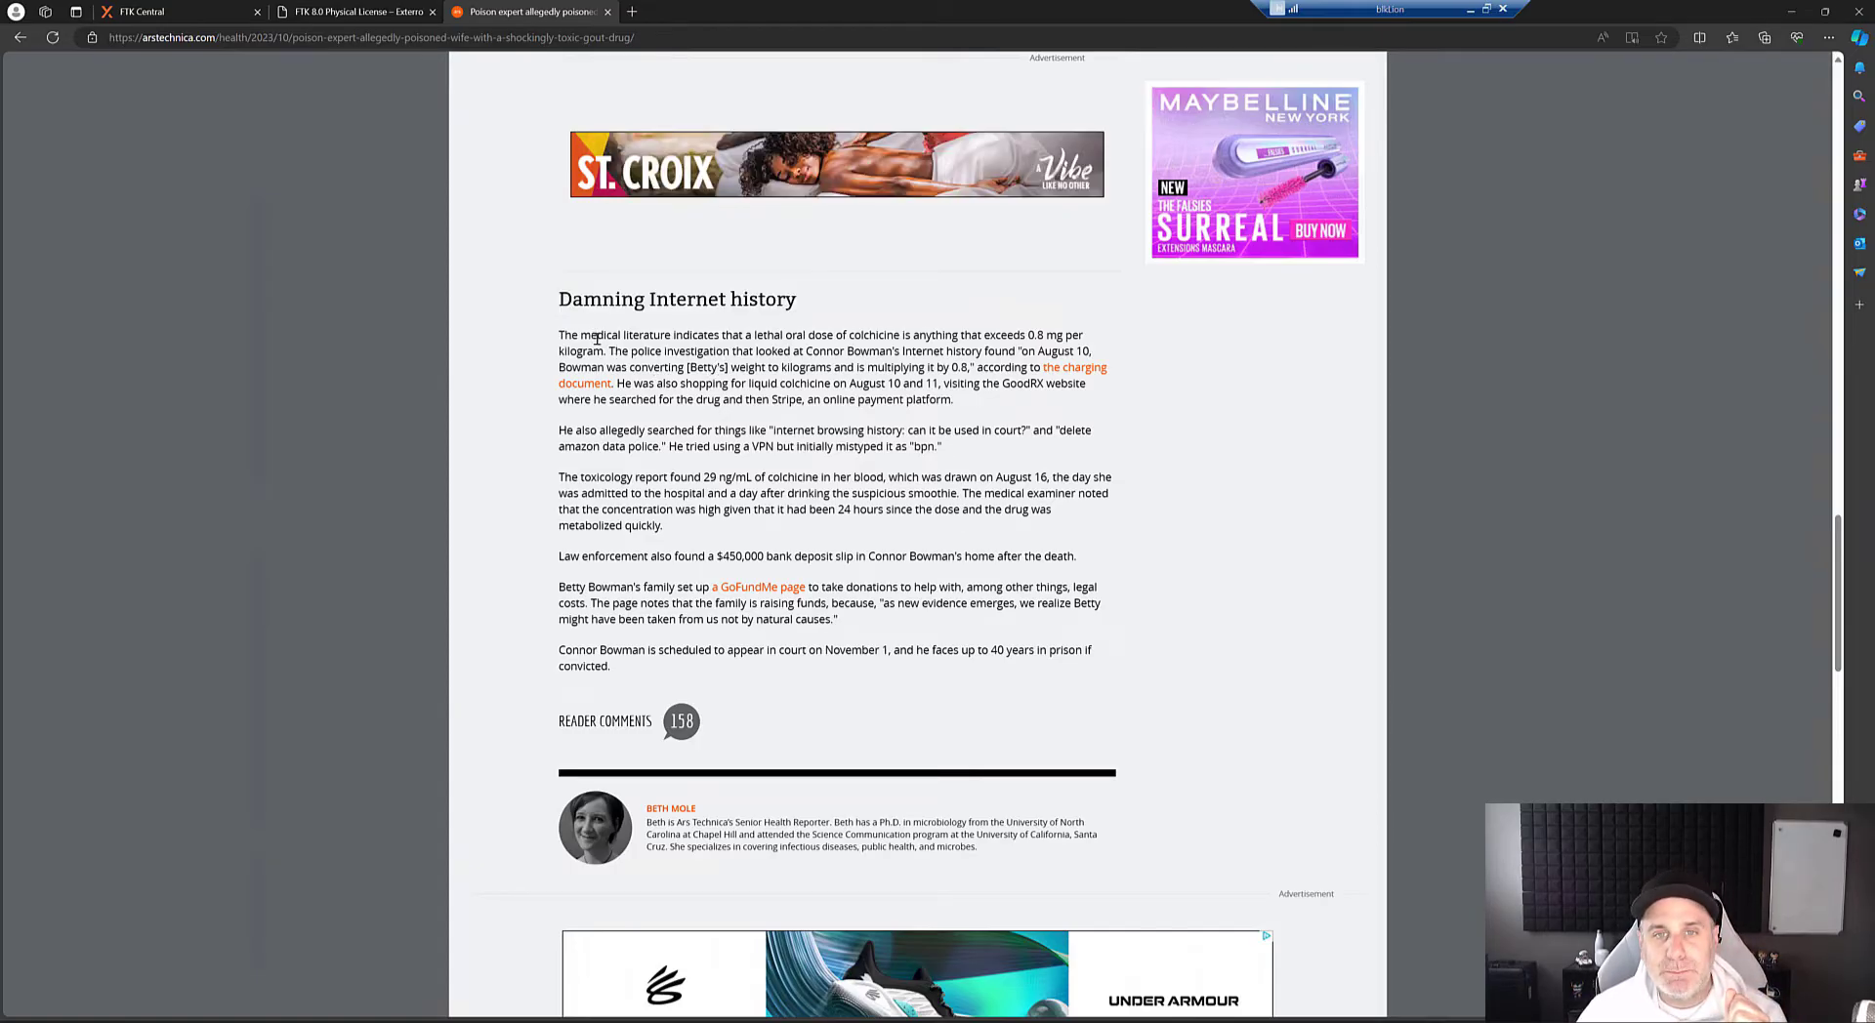
left_click_drag(731, 368, 1093, 353)
left_click_drag(621, 368, 732, 371)
left_click(810, 372)
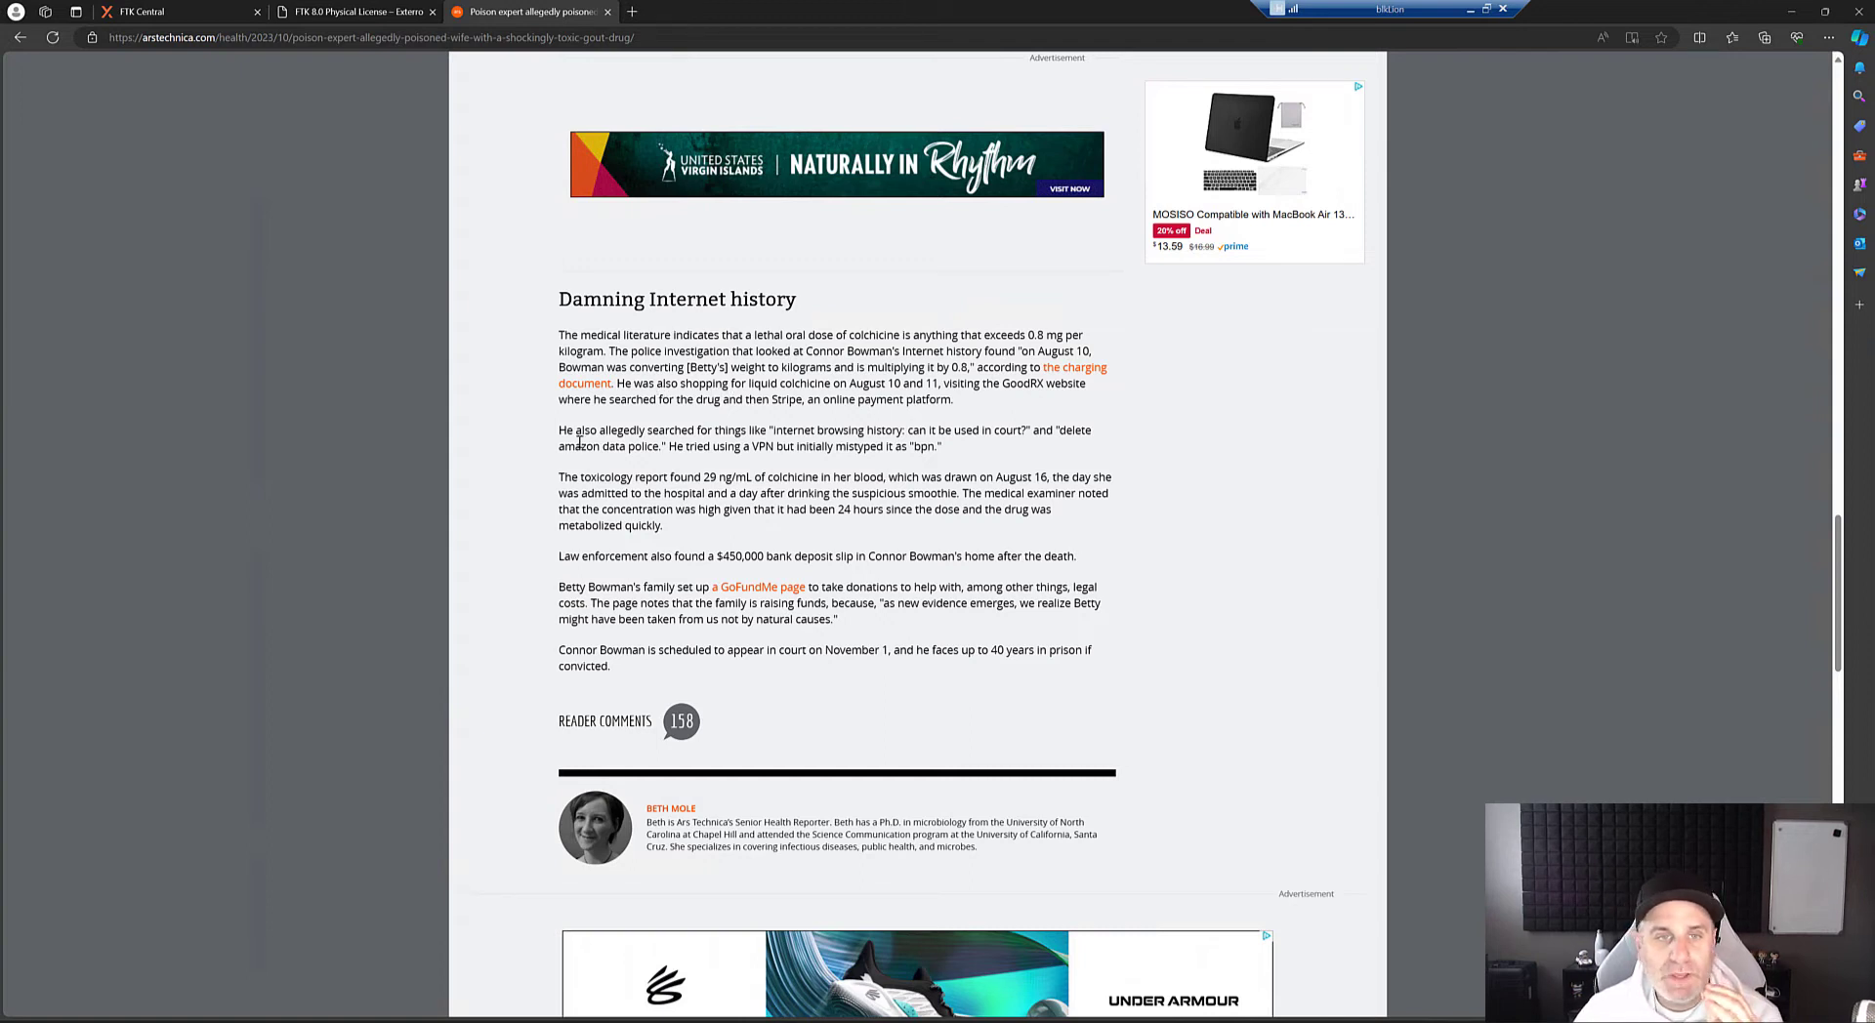
left_click_drag(776, 431, 1027, 433)
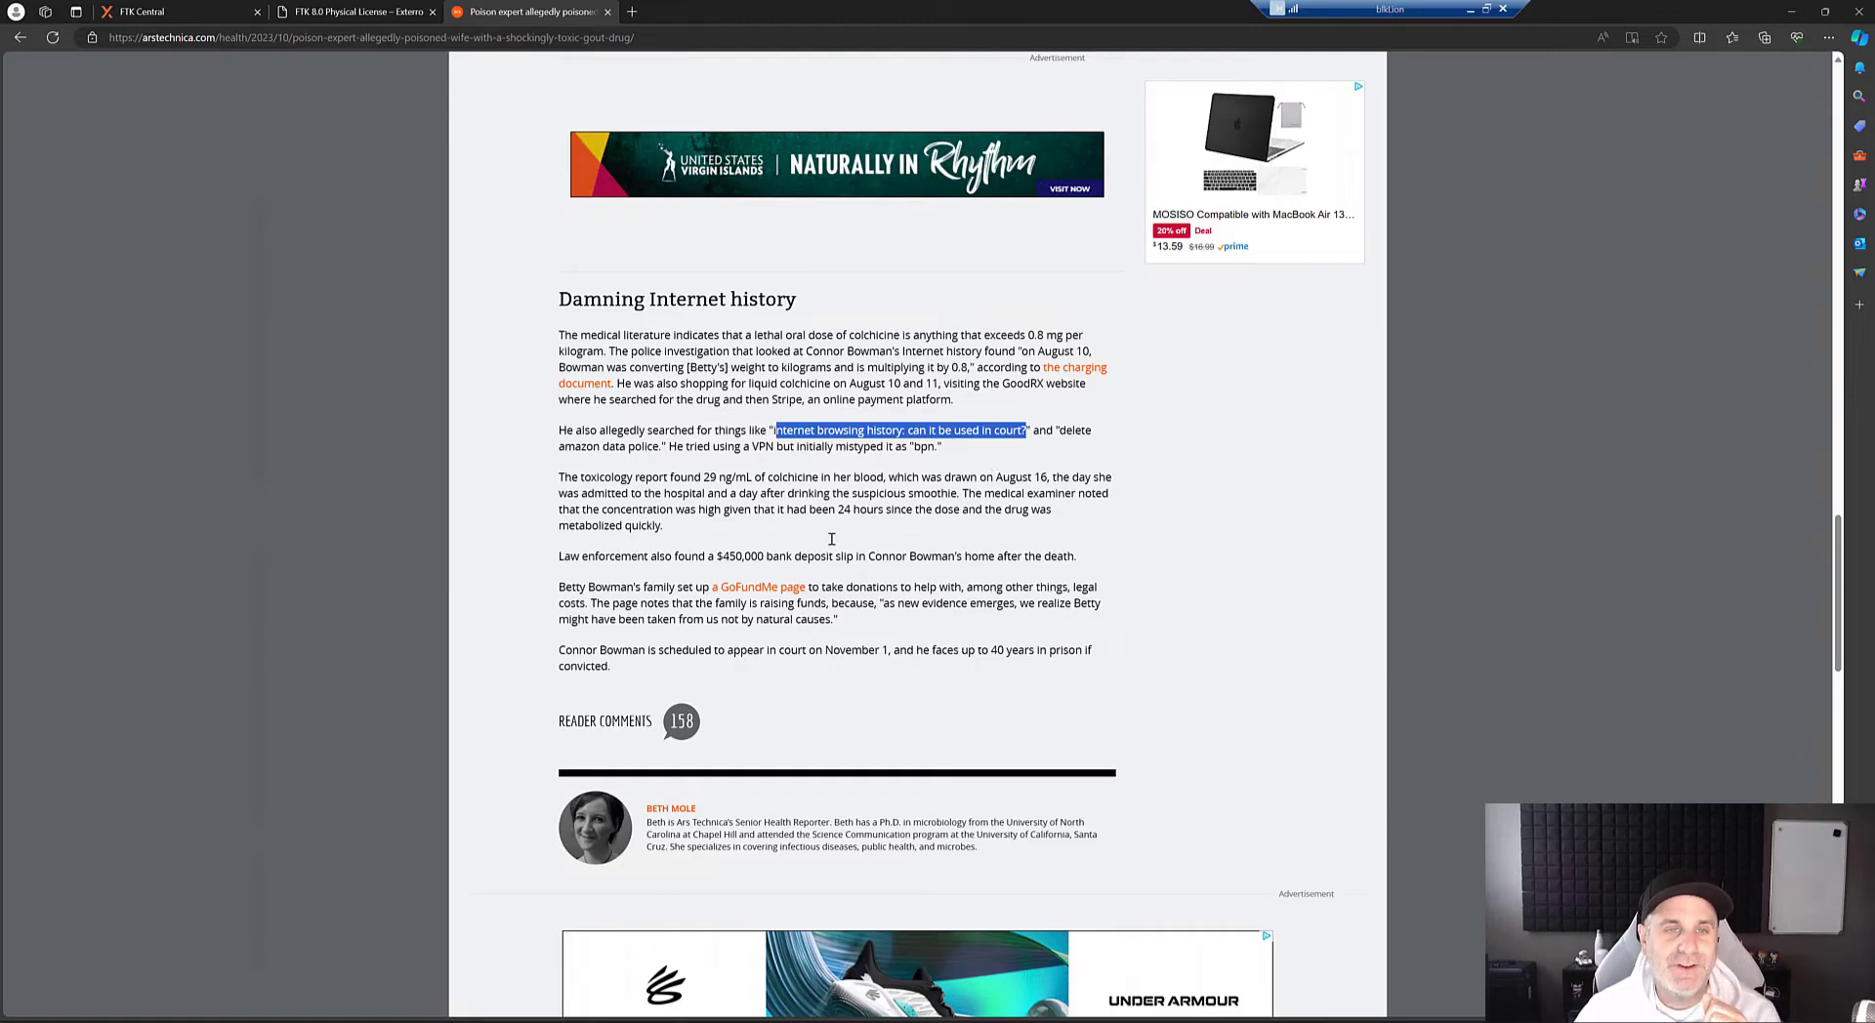
left_click_drag(1057, 430, 816, 479)
left_click_drag(670, 446, 950, 459)
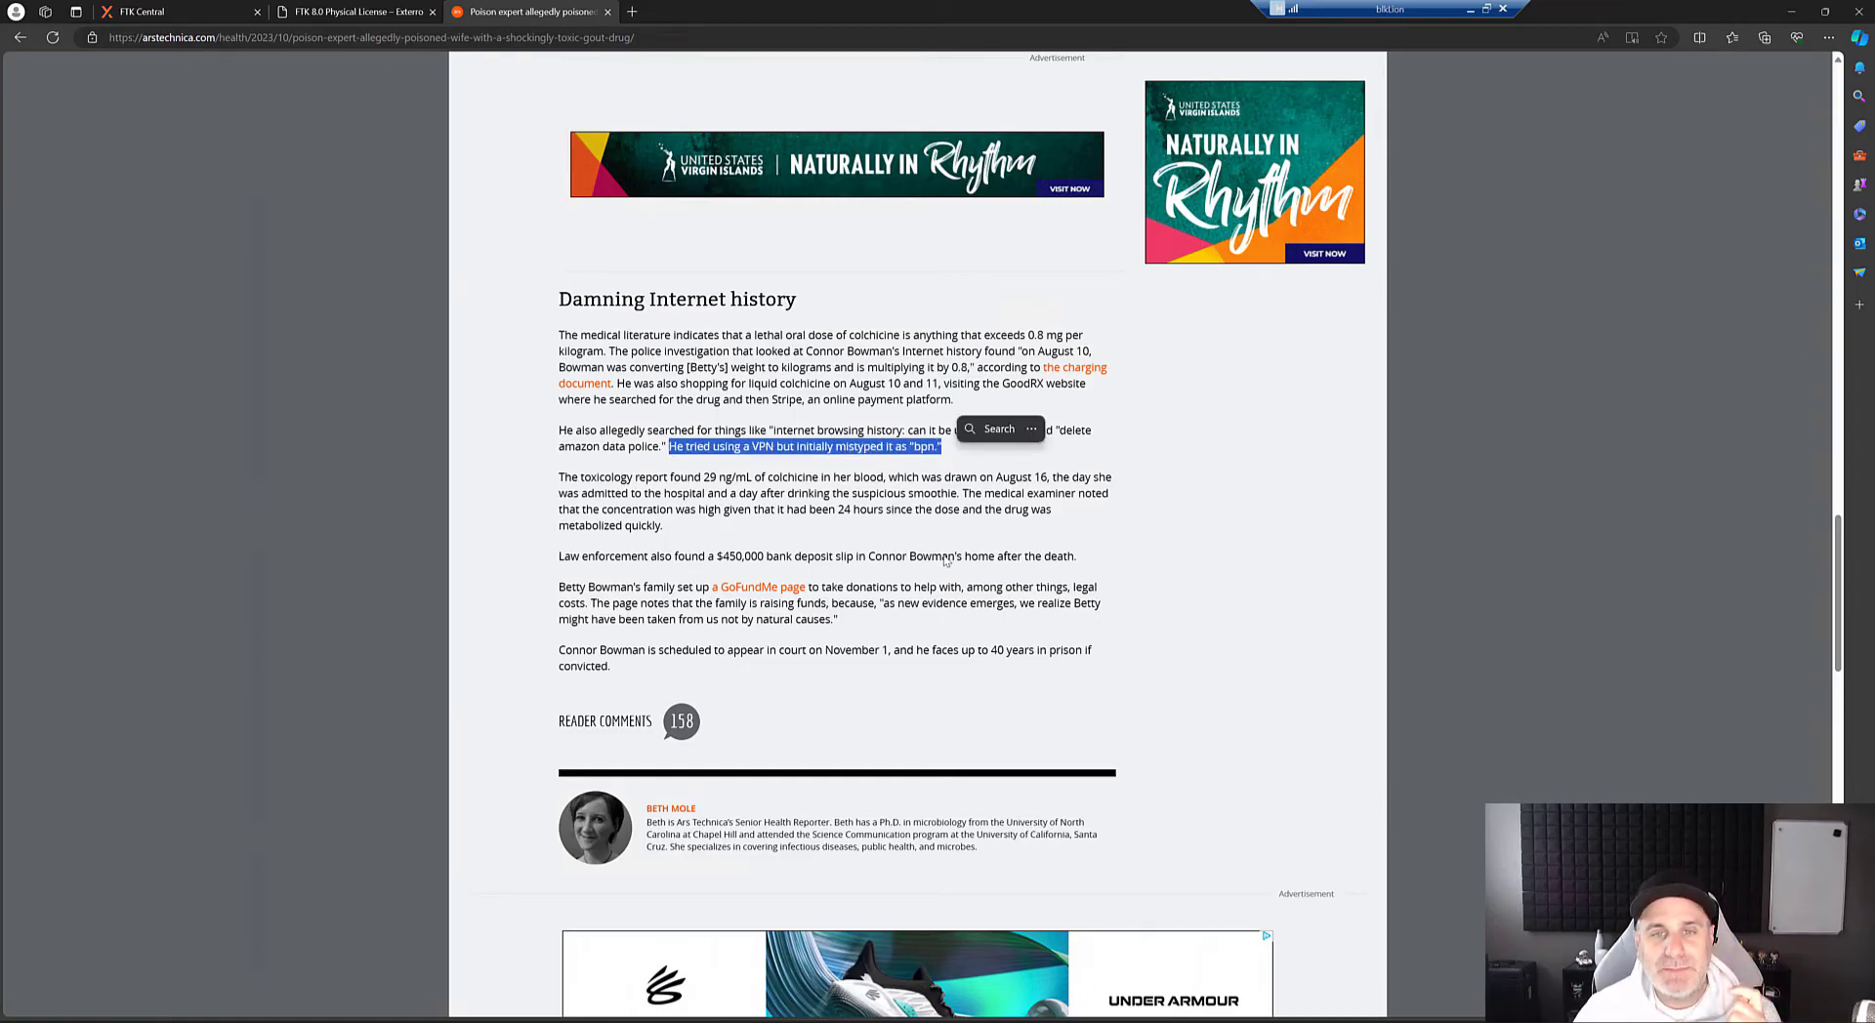
left_click(853, 455)
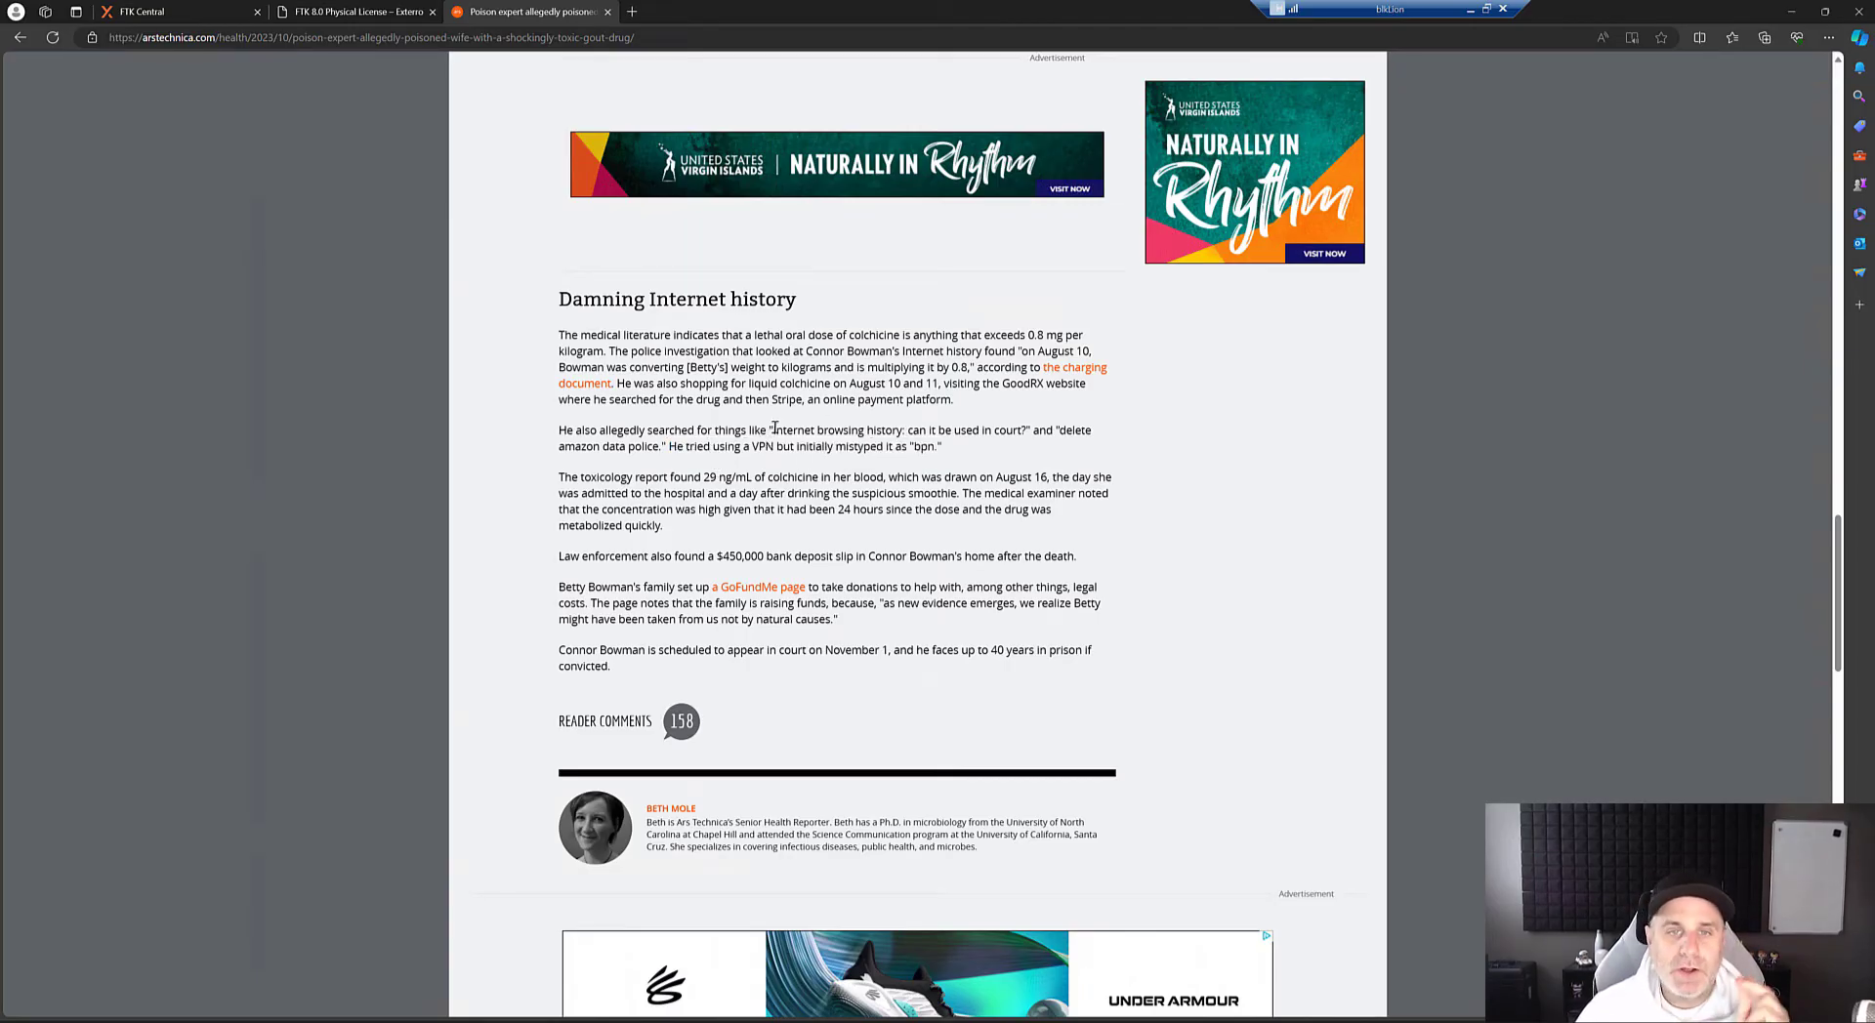
left_click_drag(770, 430, 1014, 433)
left_click(1052, 465)
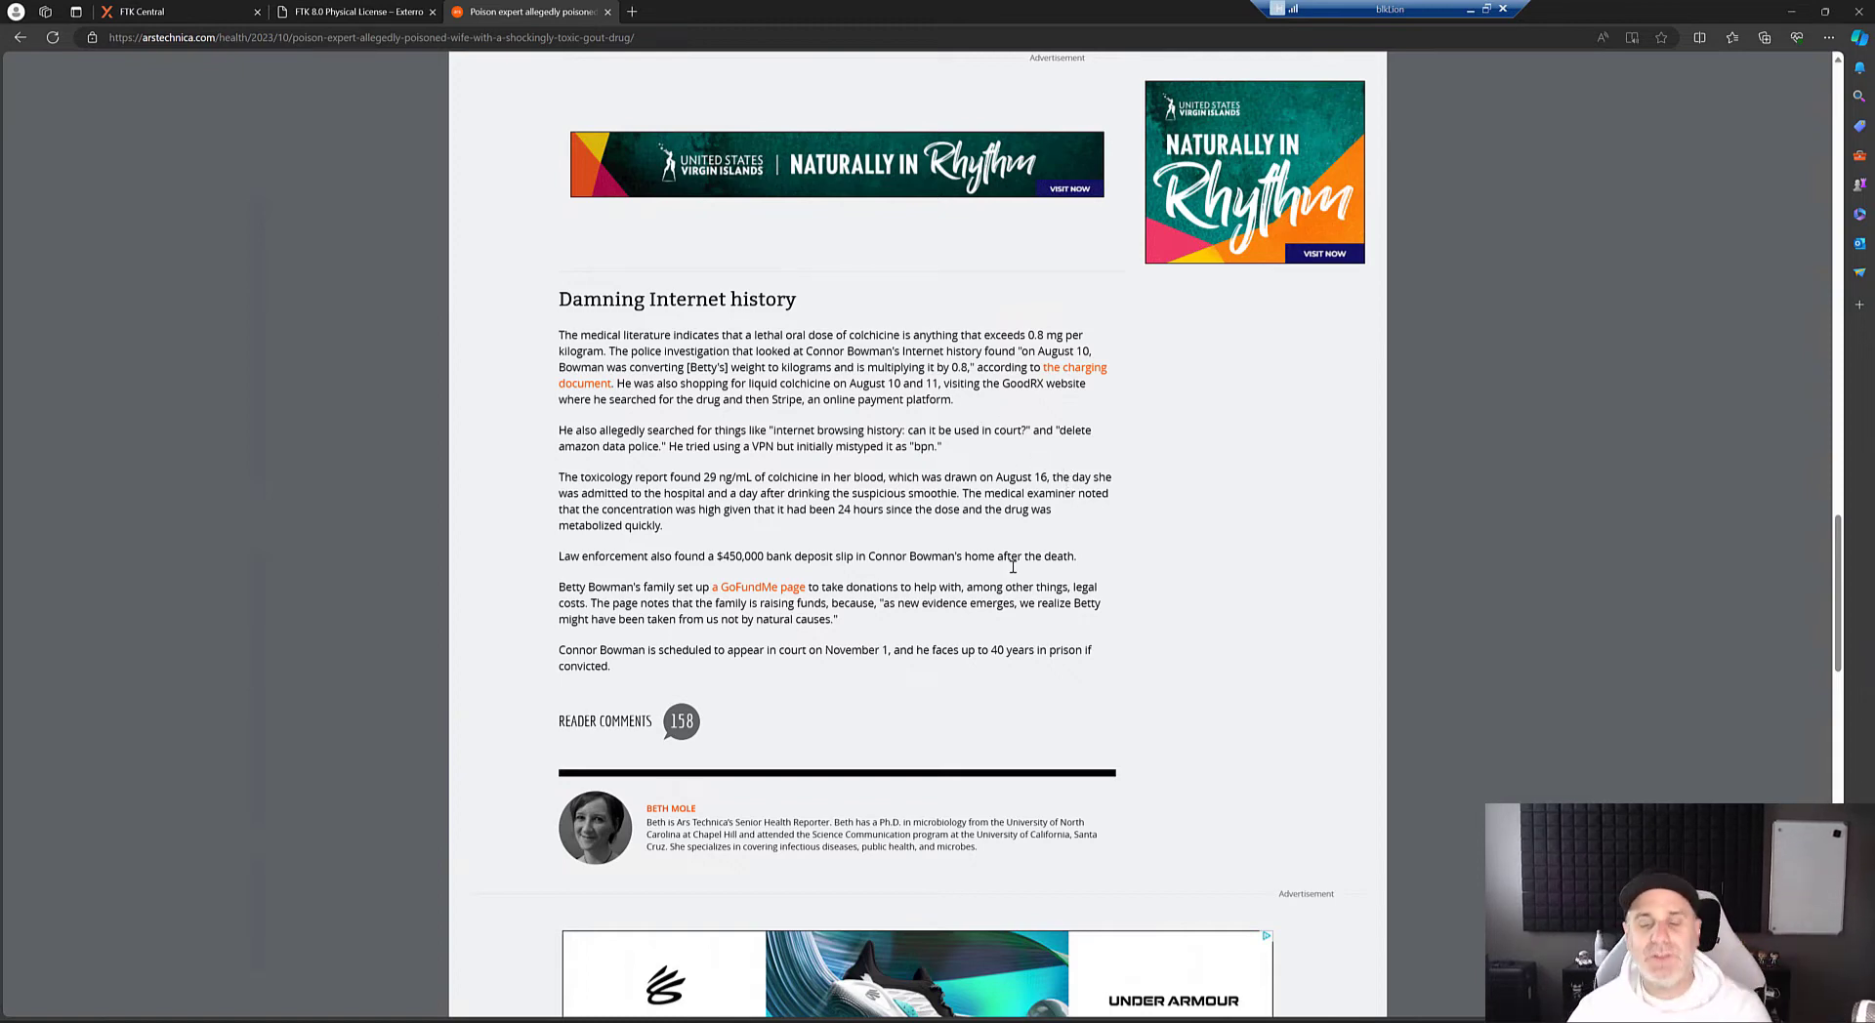
Switch to FTK Enterprise and expand the case's Internet/Chat Files down to the Chrome Browser Data category
key("alt+Tab")
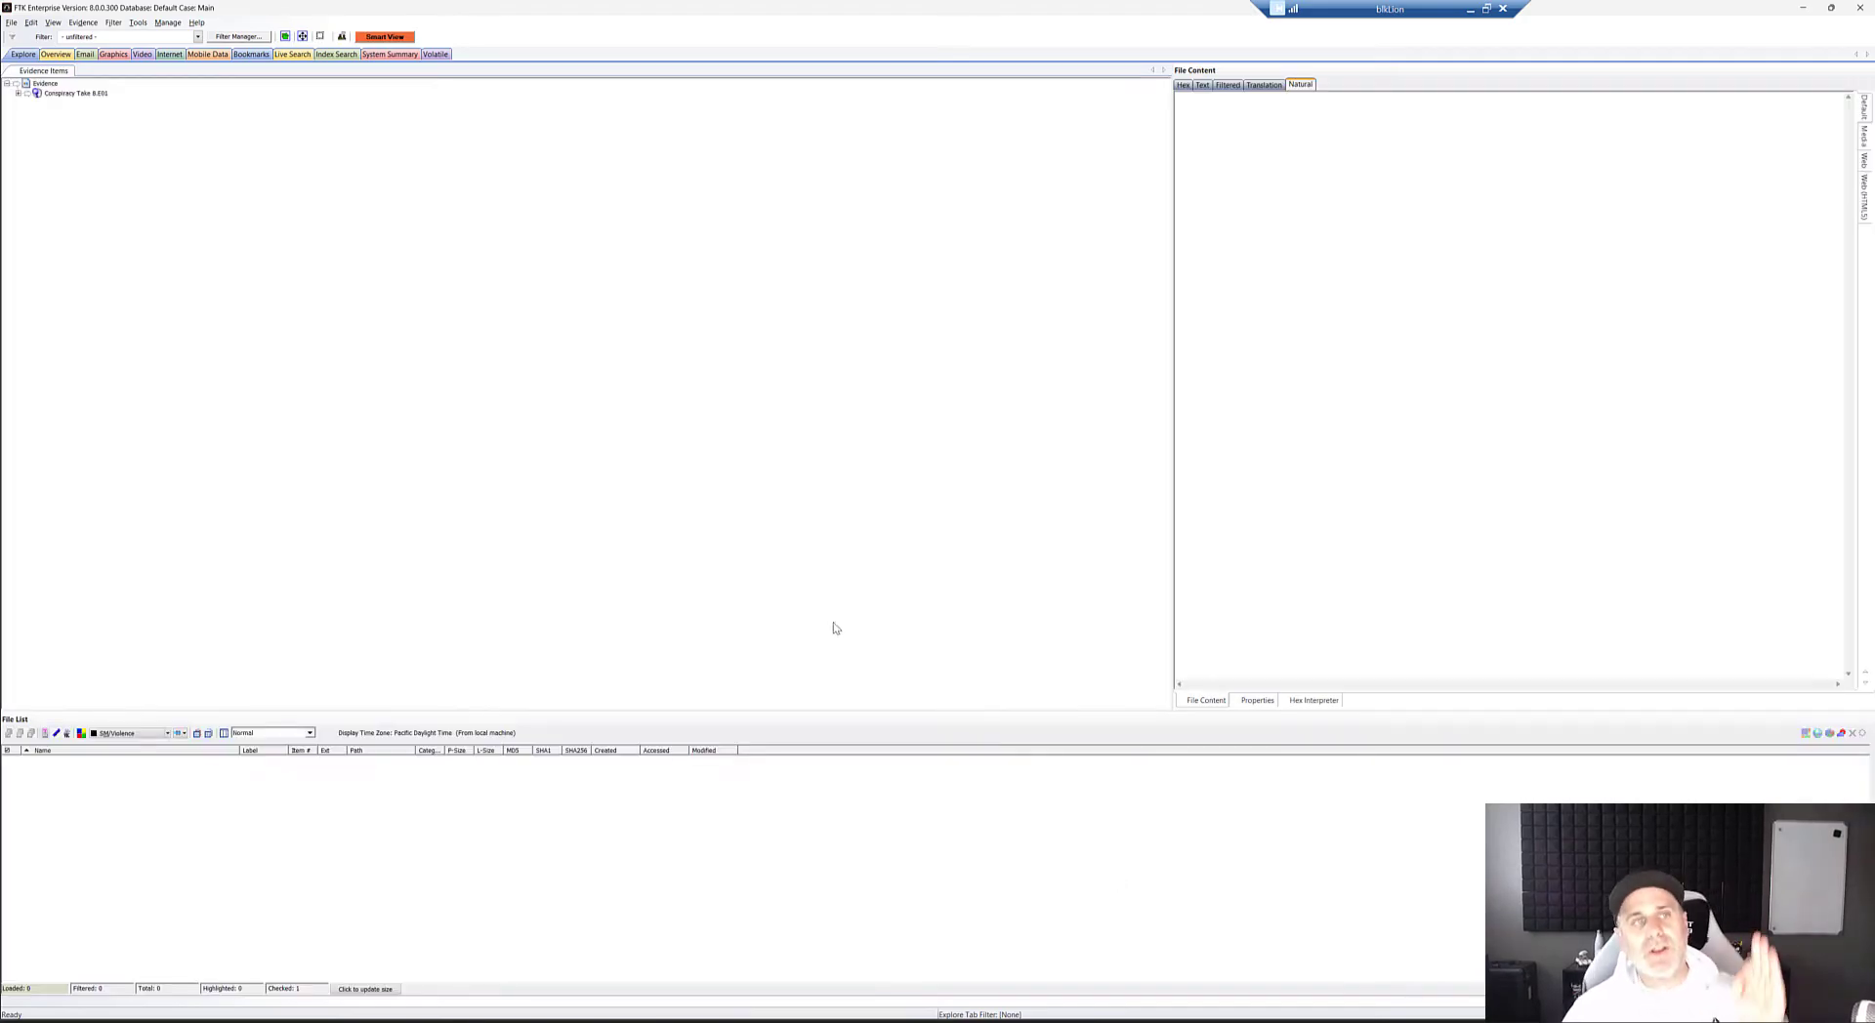
left_click(170, 54)
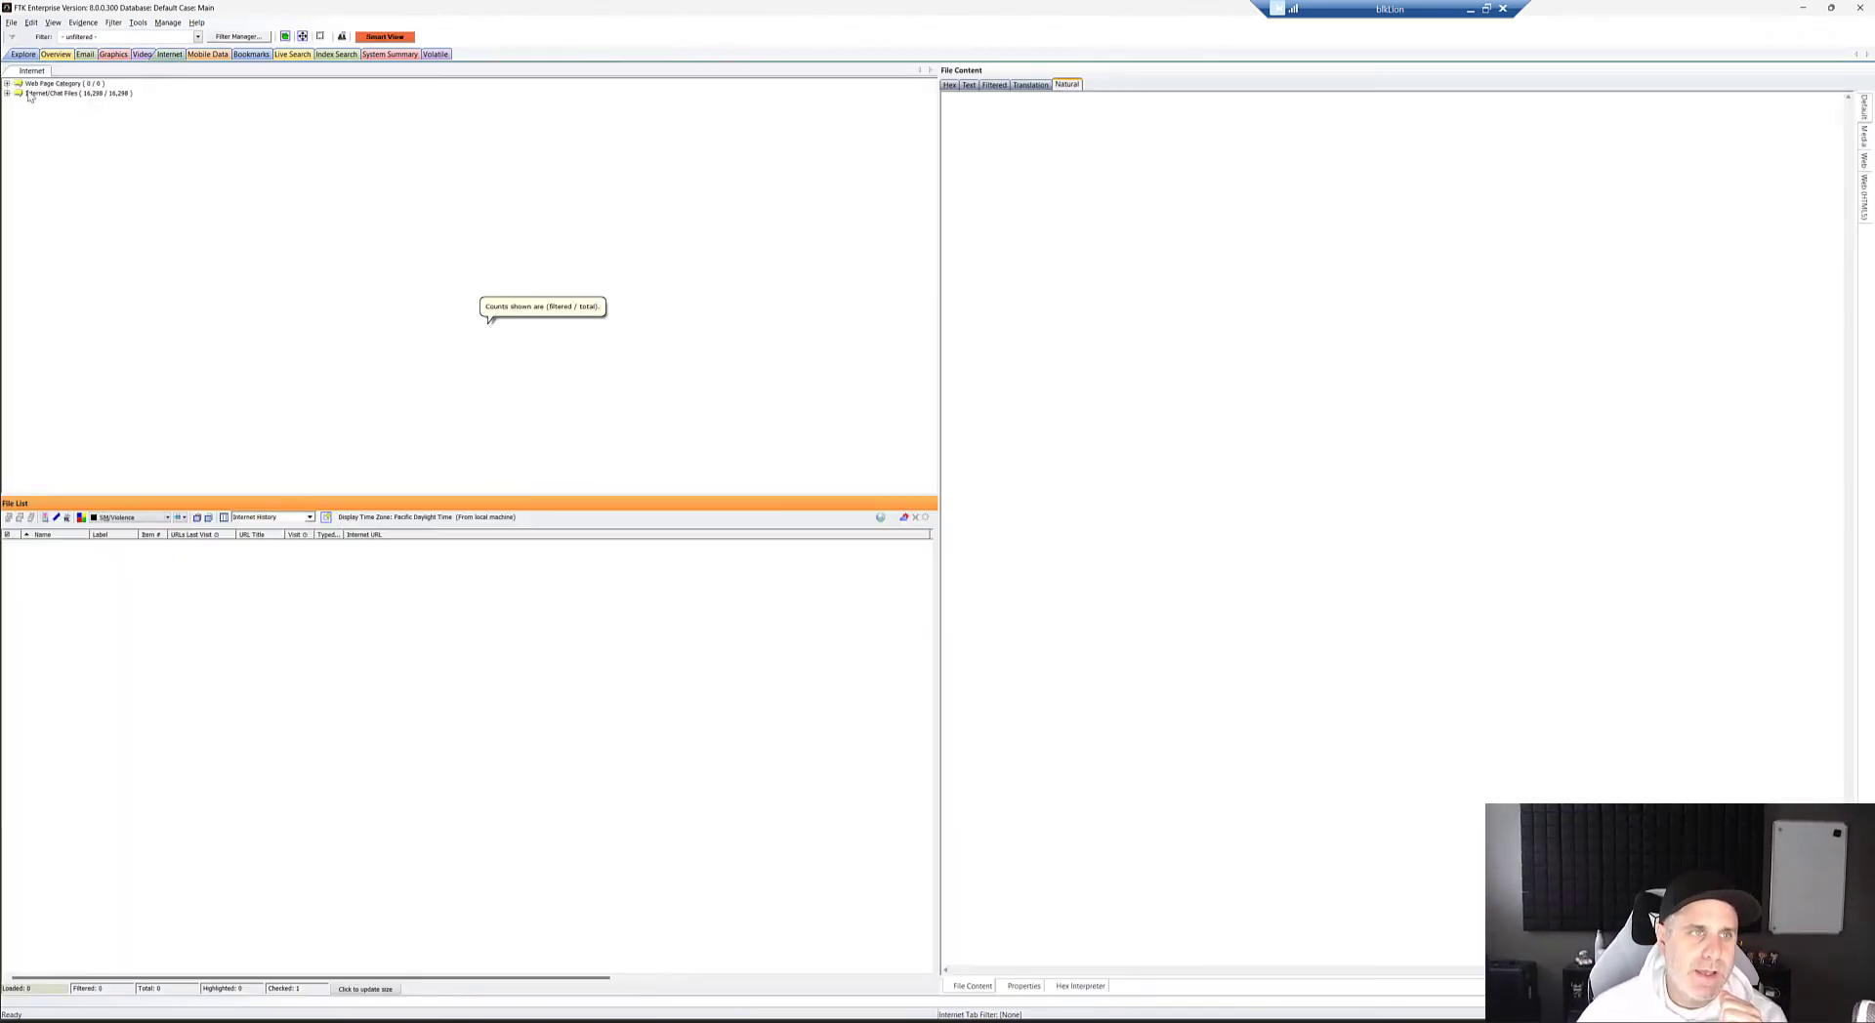
left_click(7, 93)
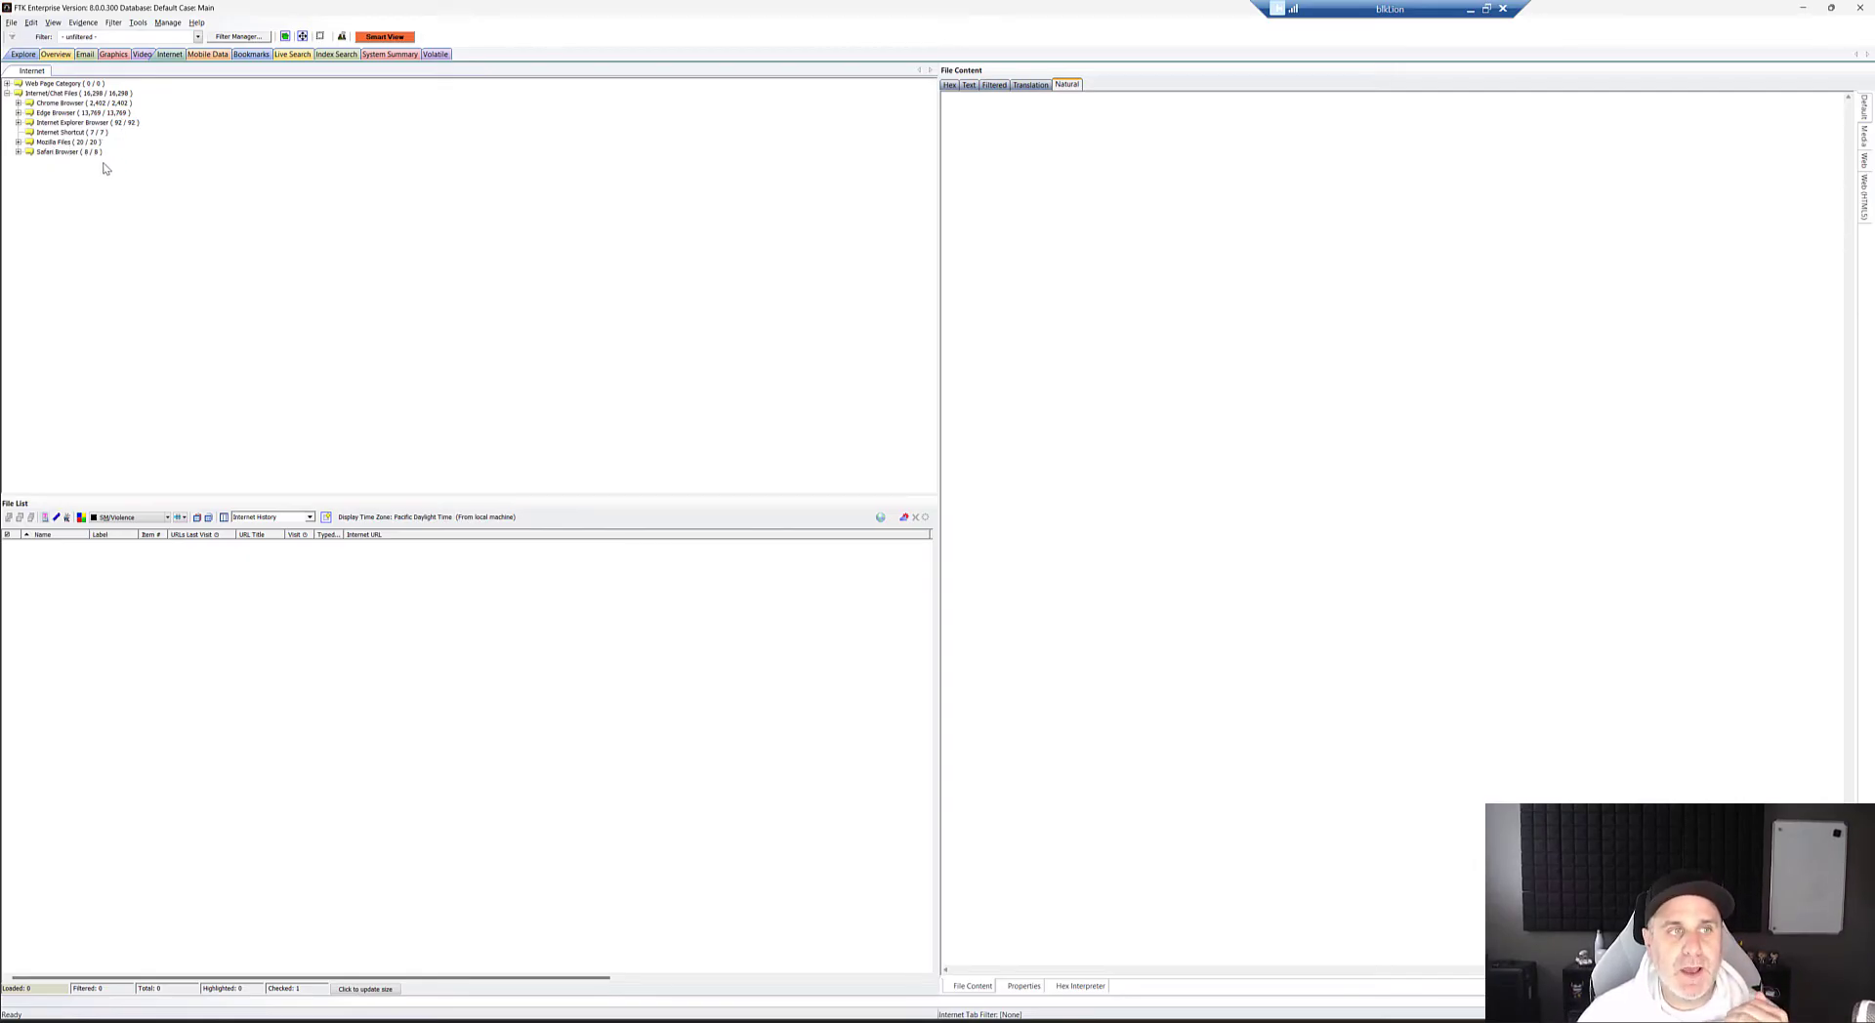
left_click(18, 102)
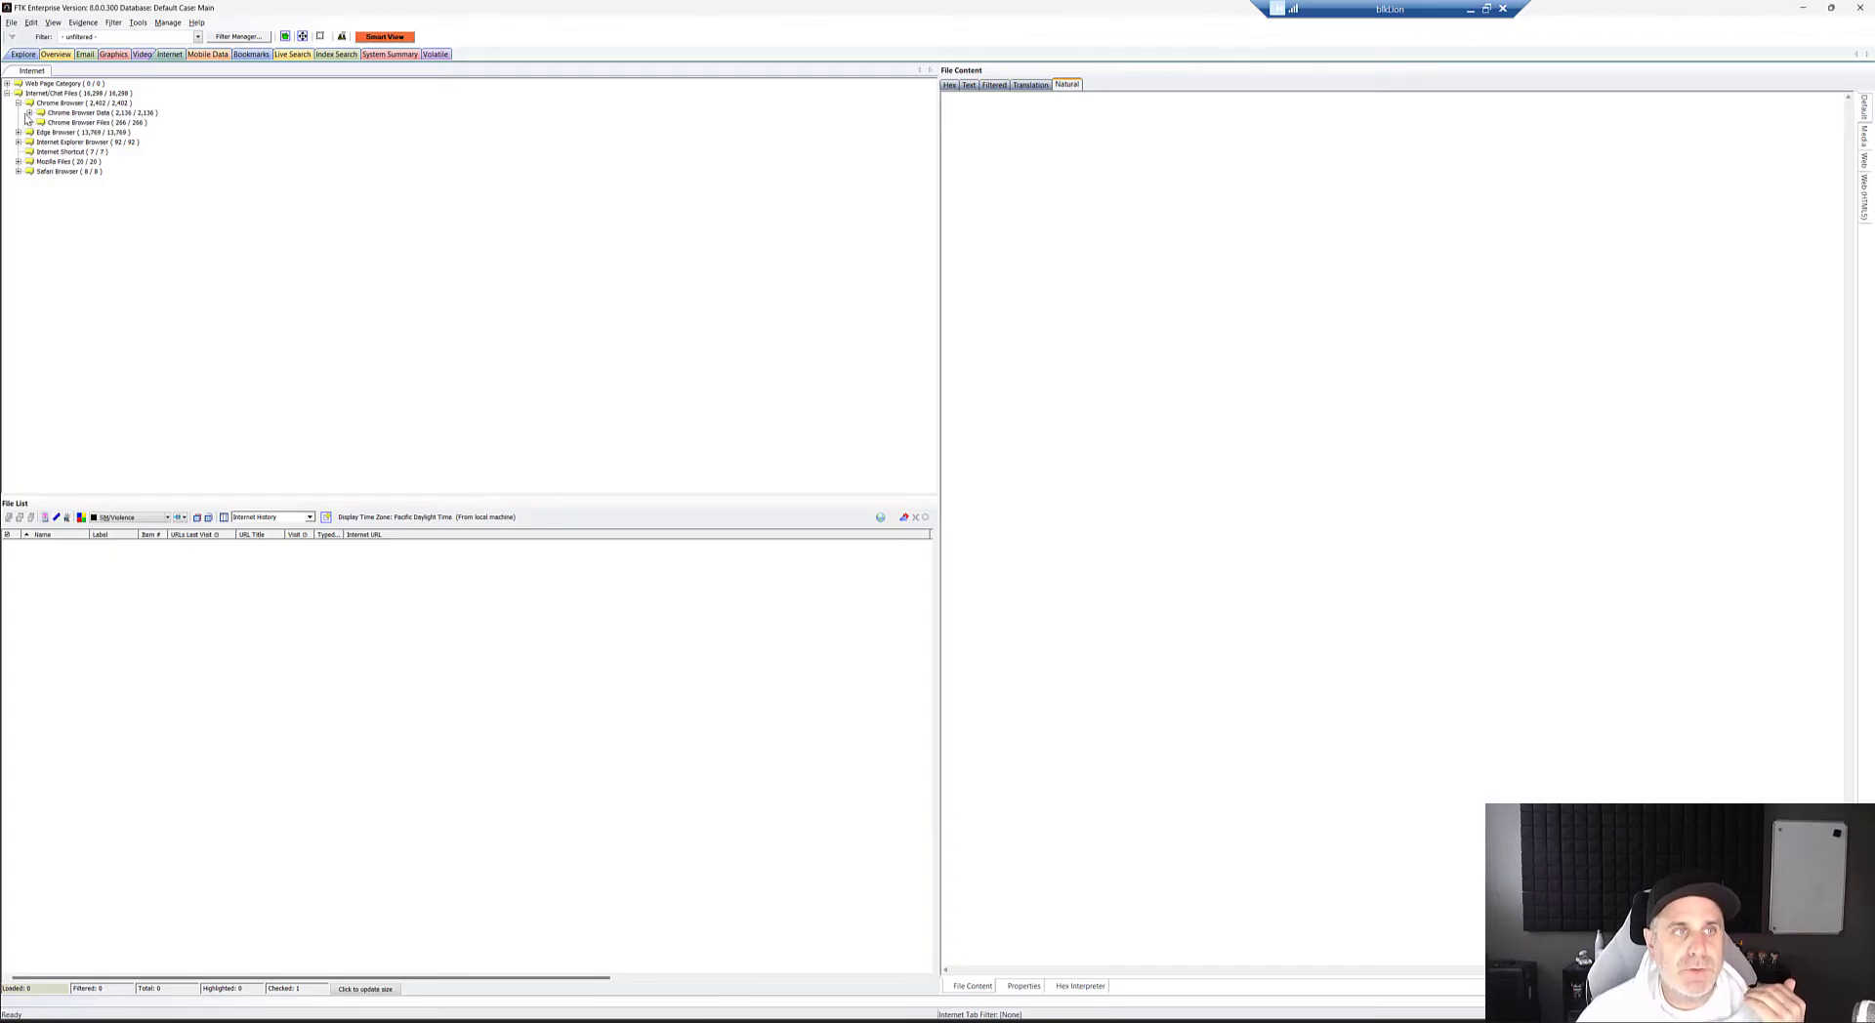
left_click(29, 113)
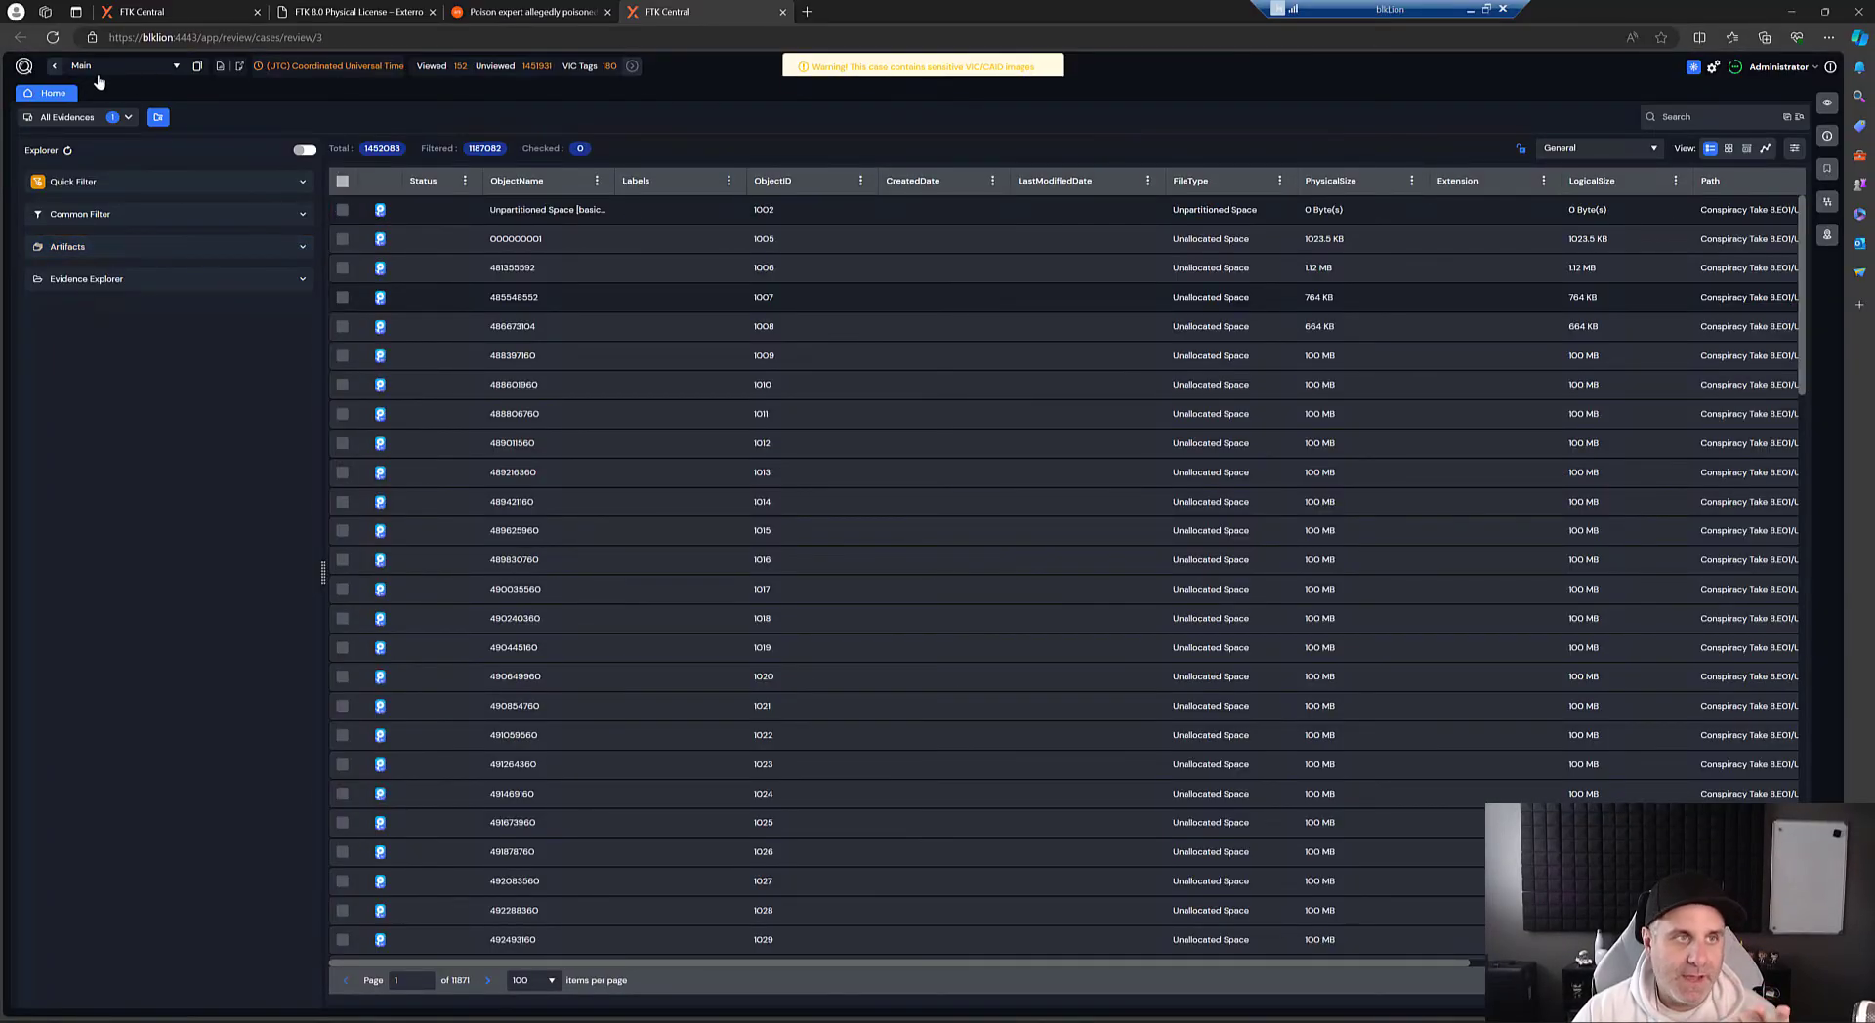
In FTK Central, filter the Main case's evidence to the History artifacts under Internet & Browsers
left_click(272, 250)
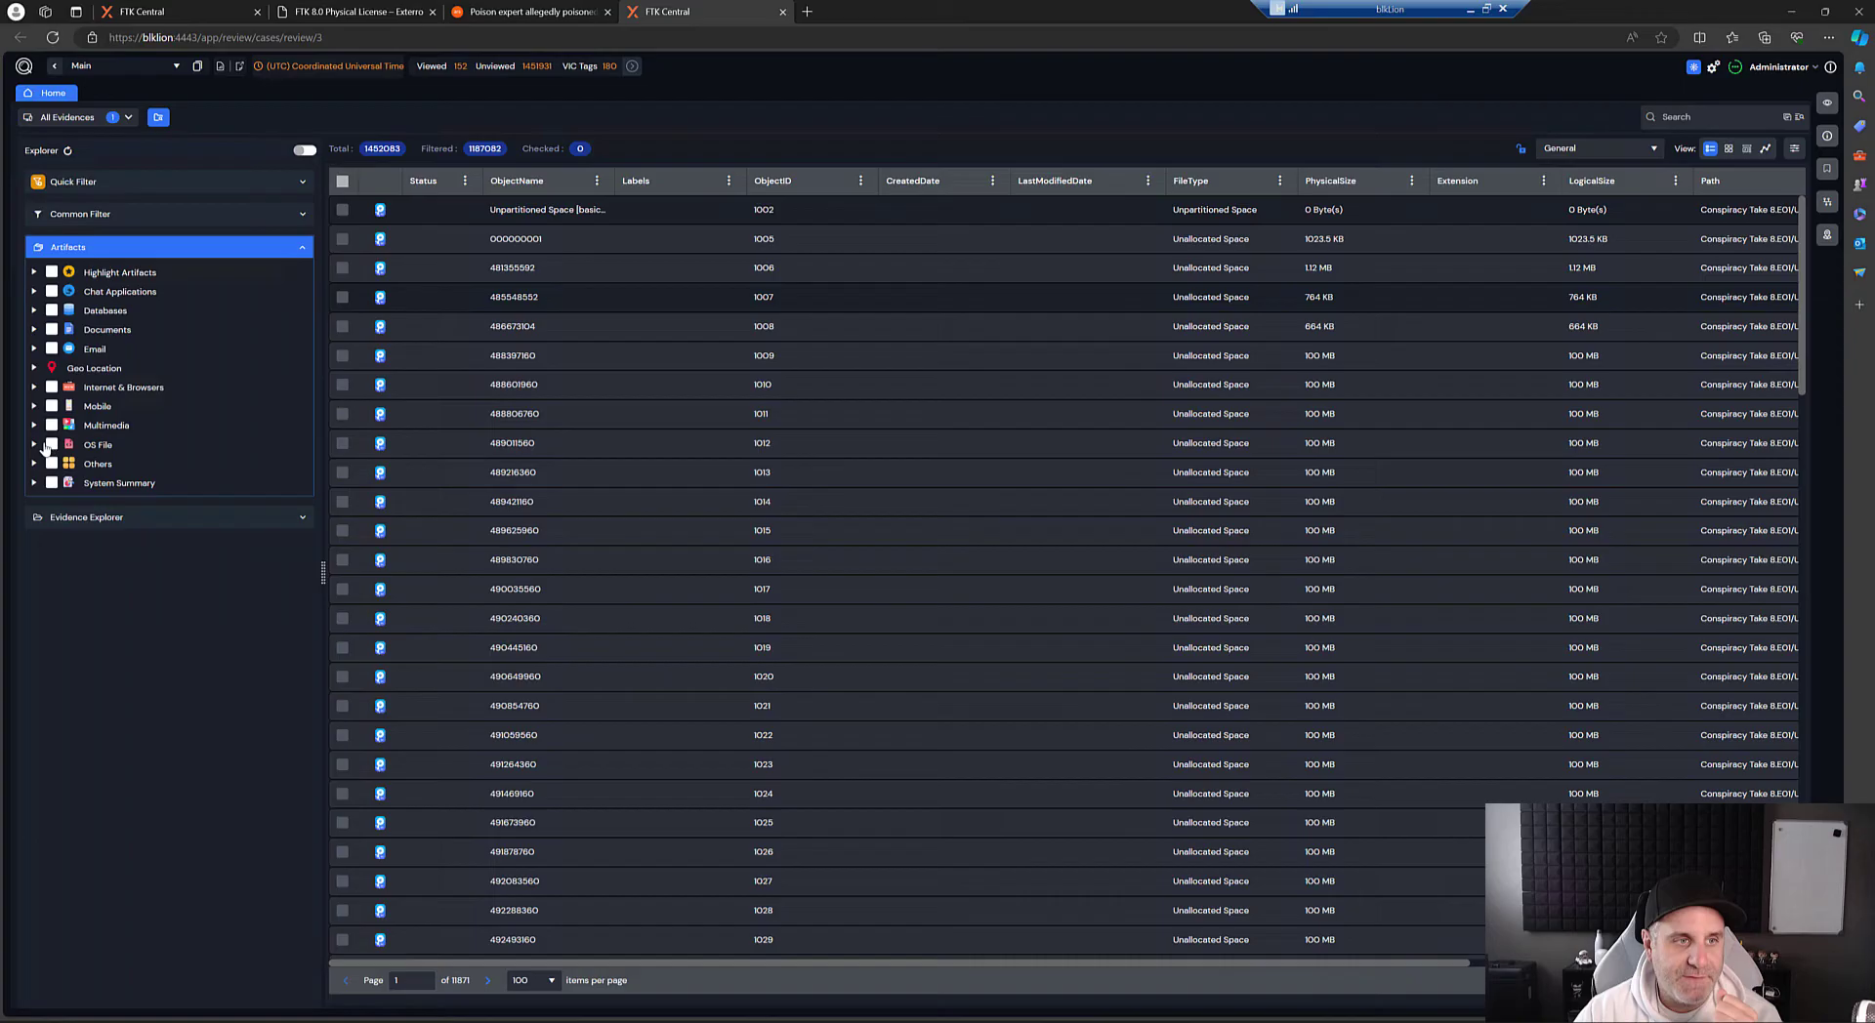
left_click(34, 387)
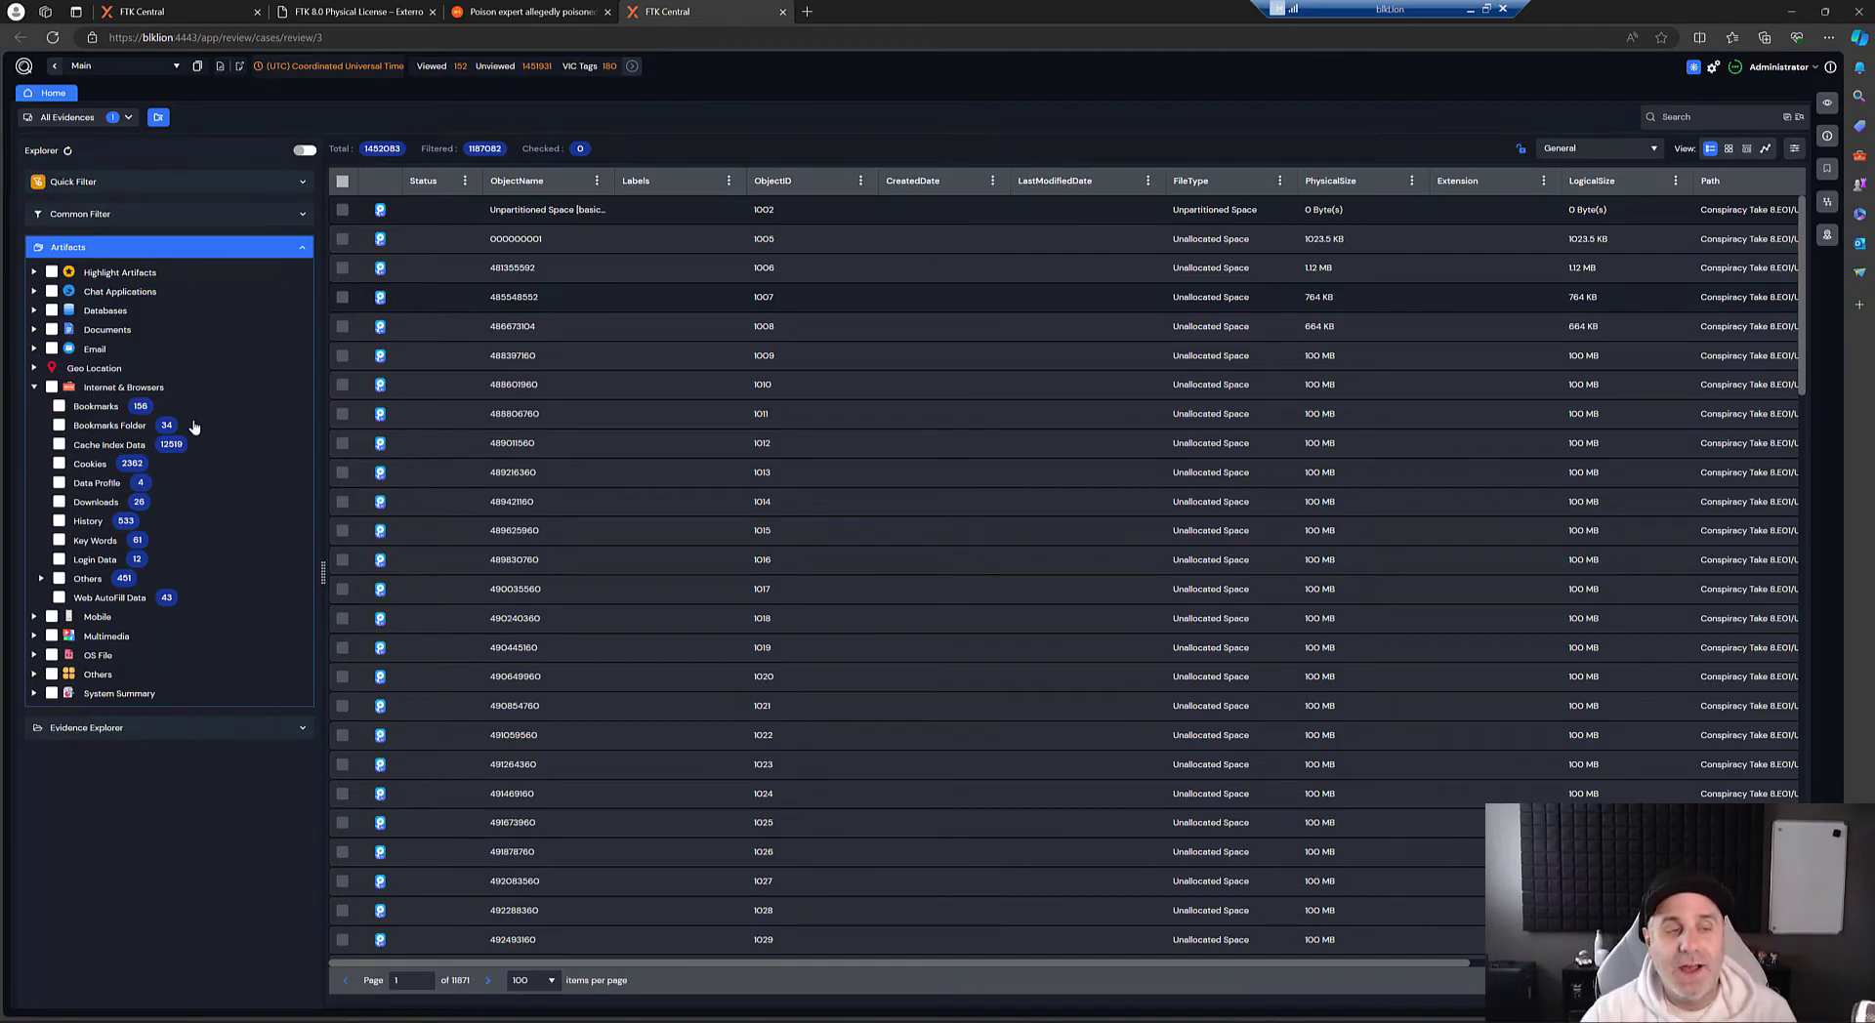
left_click(60, 522)
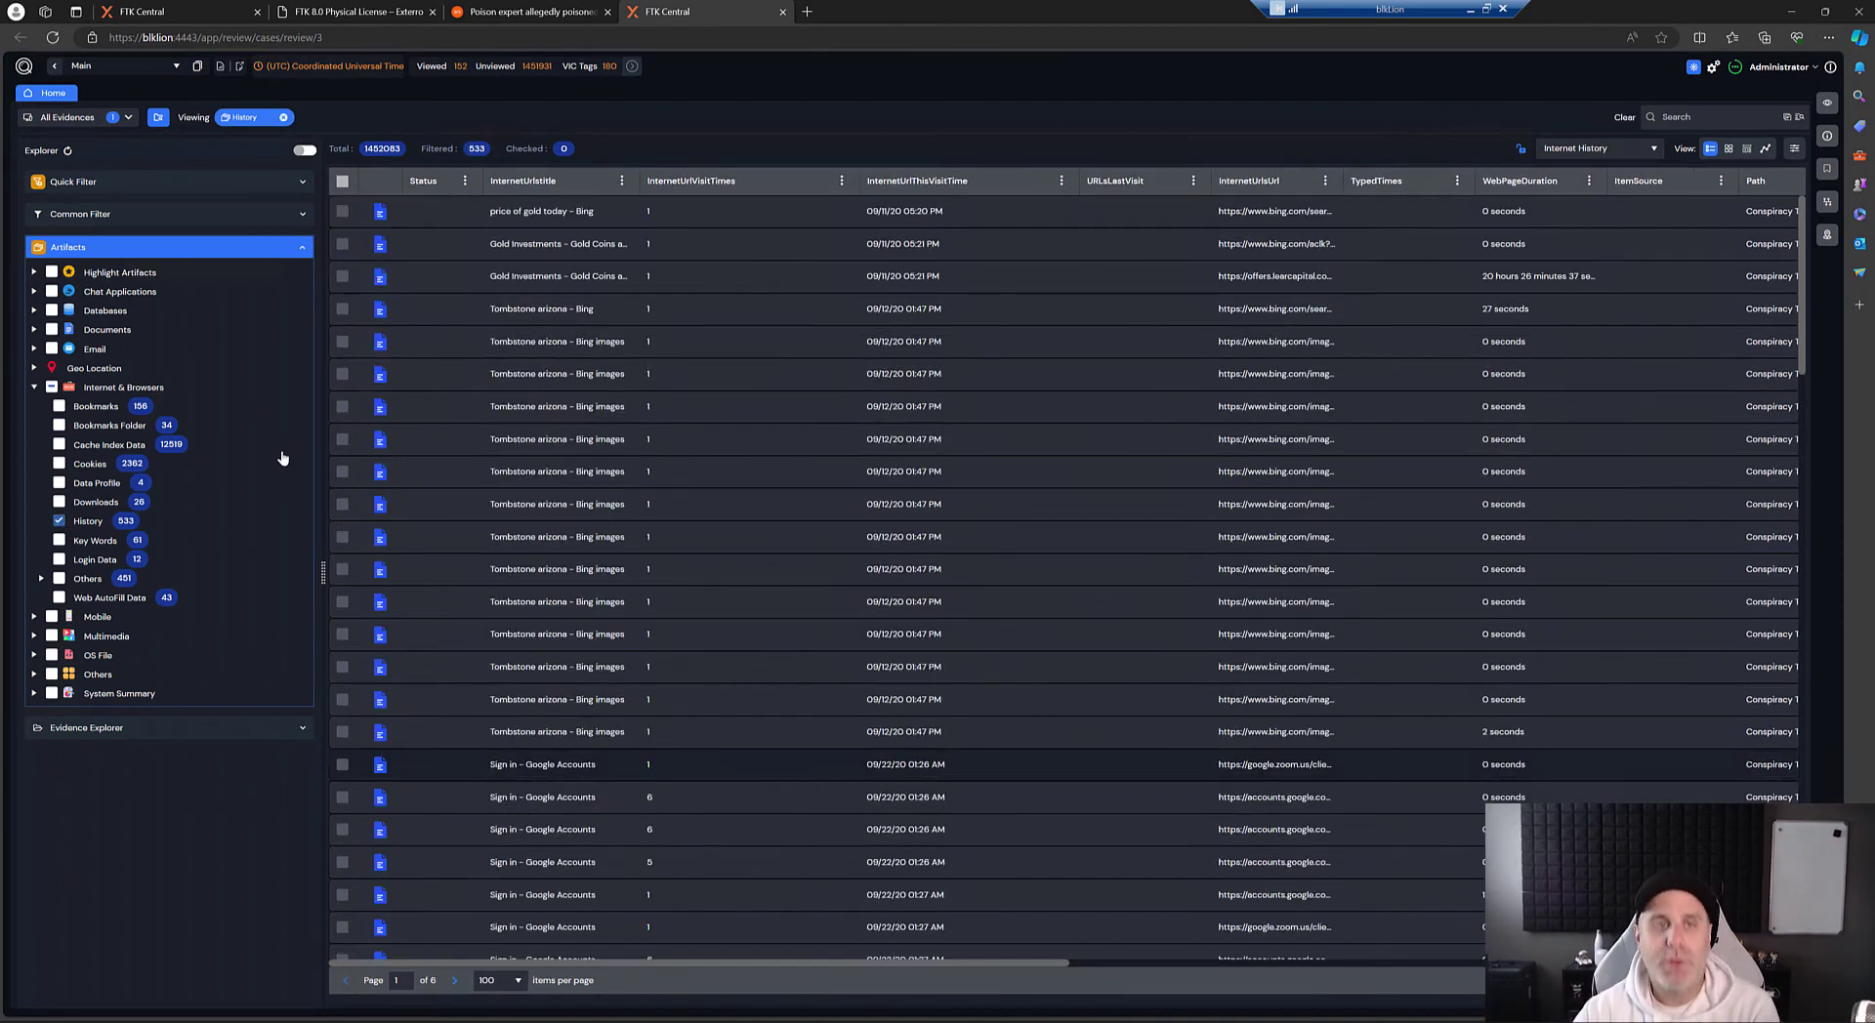
Place the InternetUrlsUrl column directly after the URL title column and widen it to show more of each address
left_click_drag(1477, 180, 850, 184)
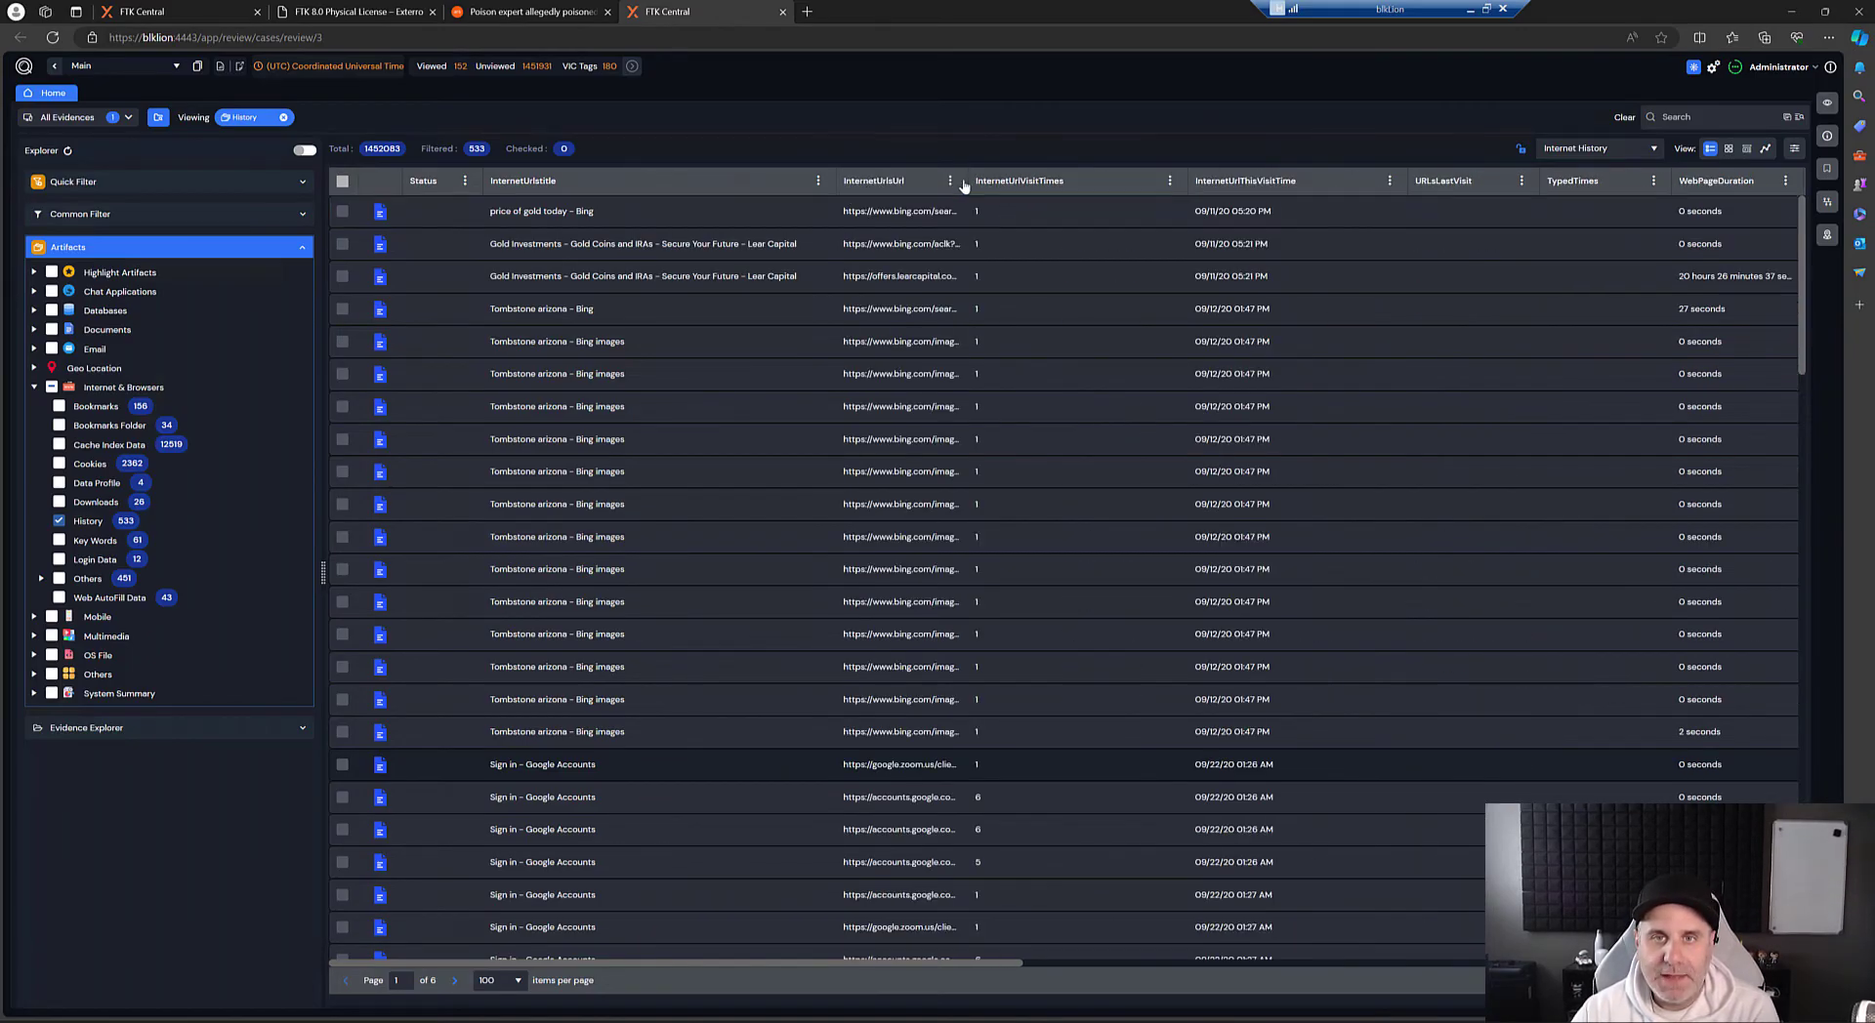
left_click_drag(972, 186, 1489, 186)
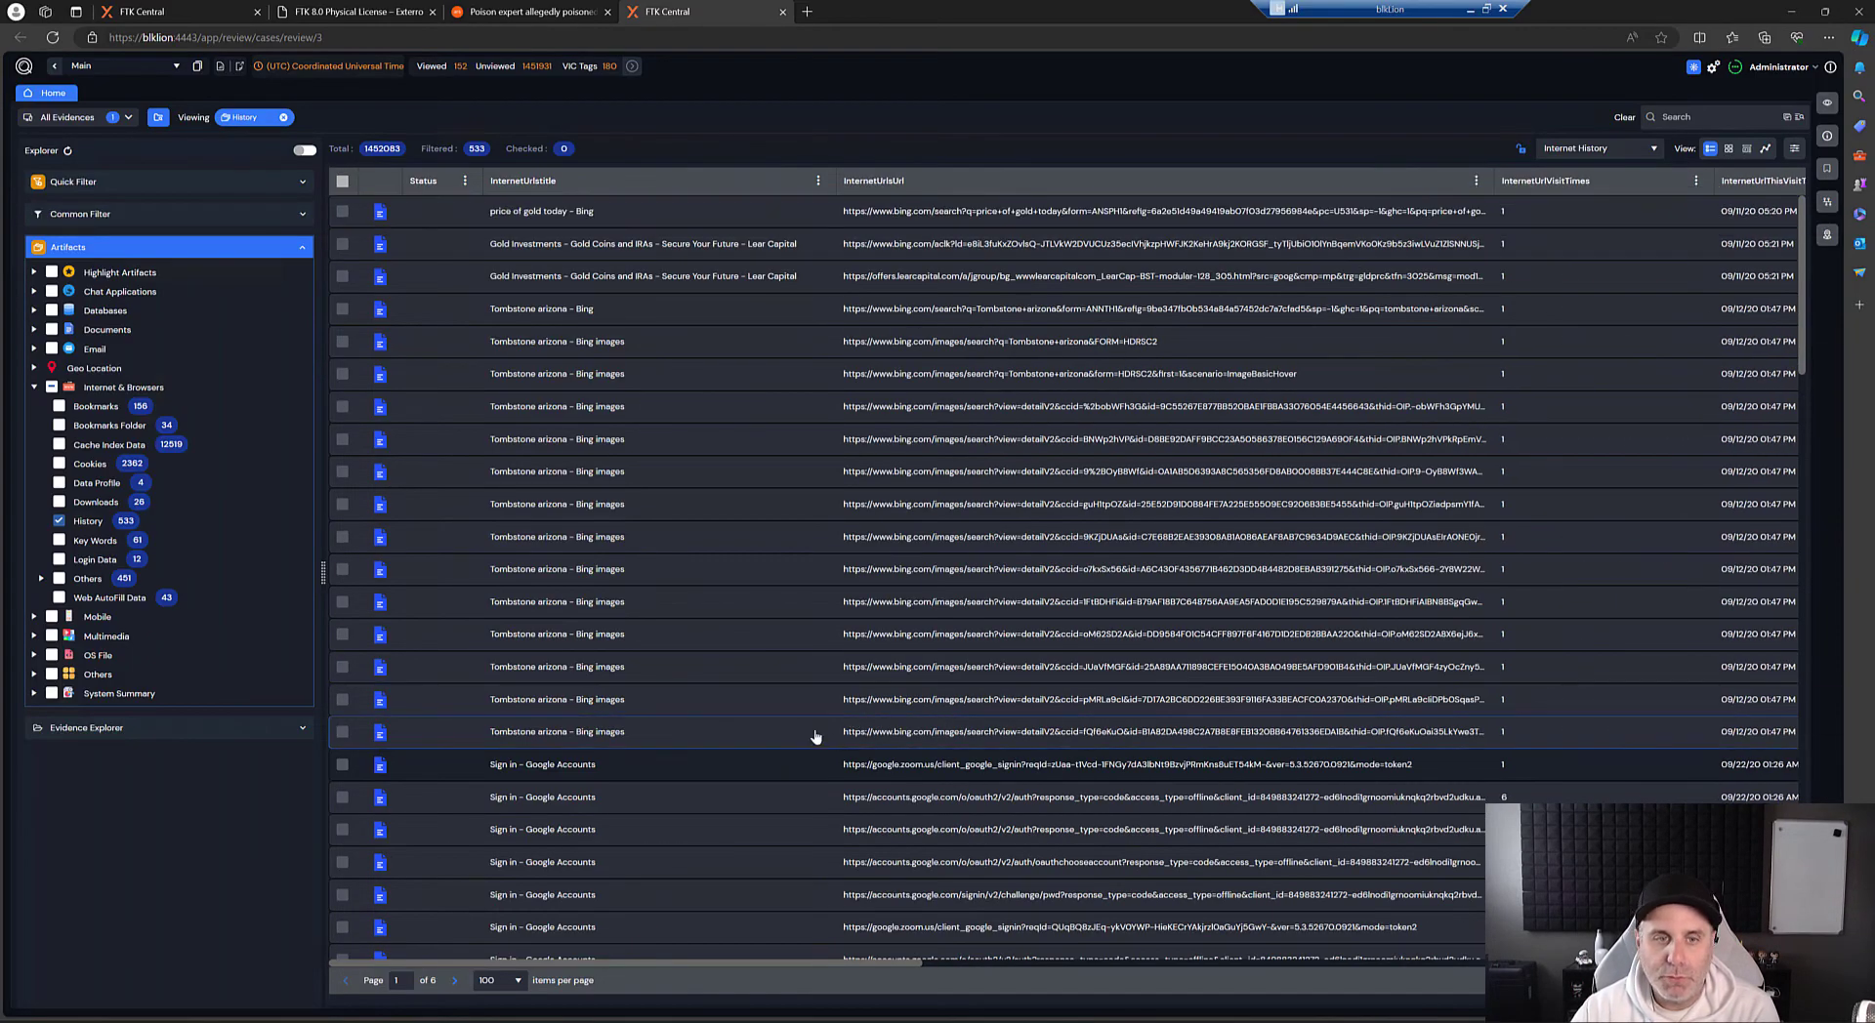
scroll(689, 583, "down", 5)
scroll(674, 586, "up", 5)
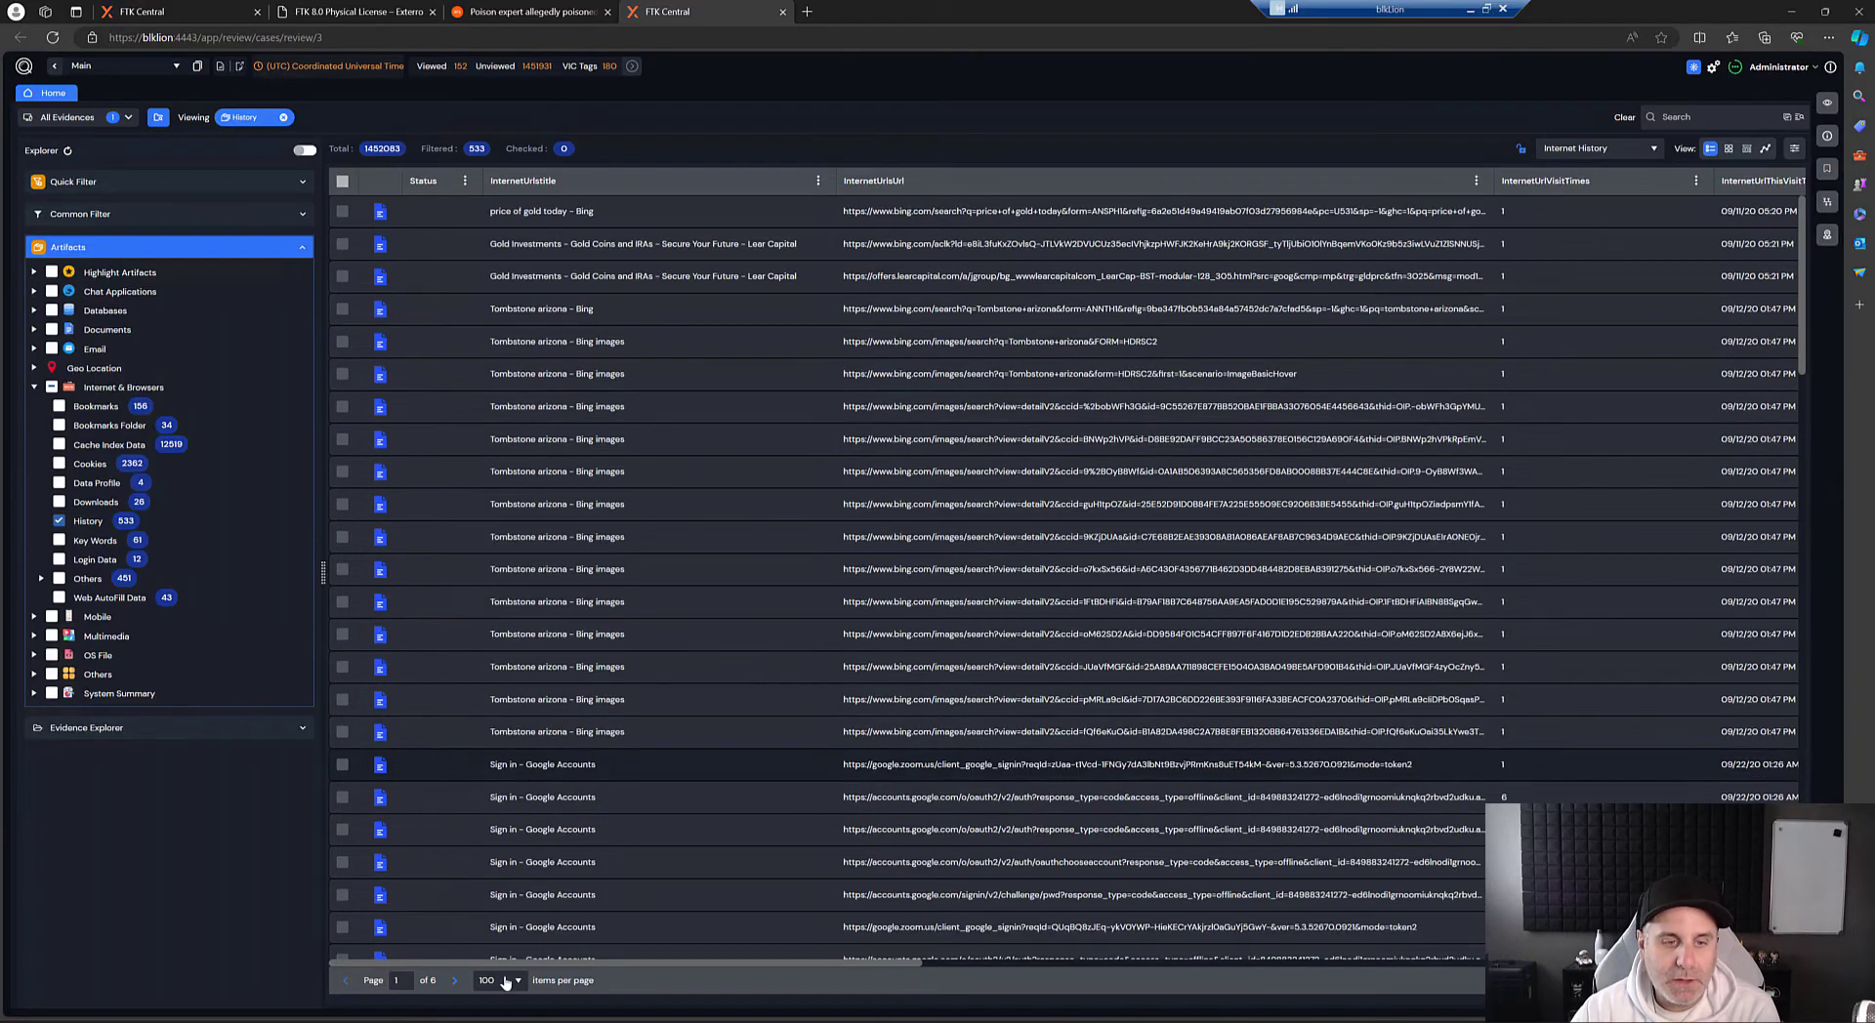
Set the history list to 500 items per page and browse its entries
left_click(517, 985)
left_click(500, 962)
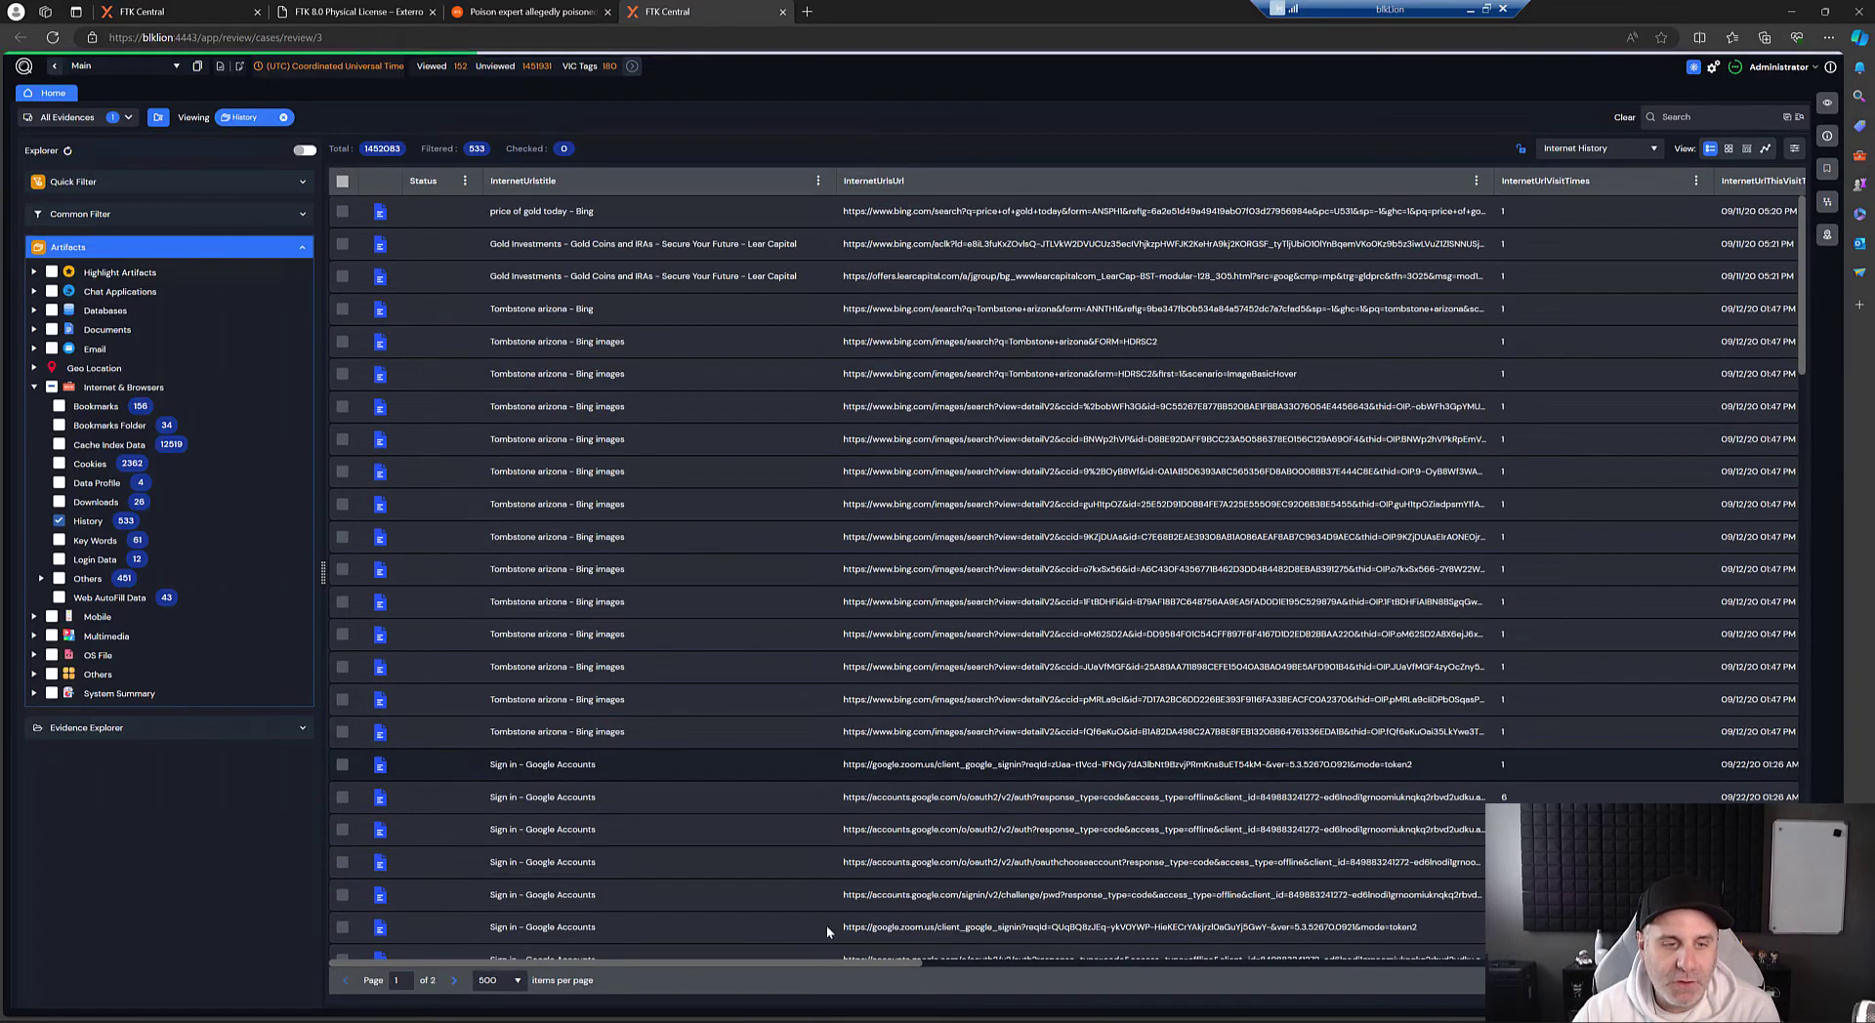
scroll(1092, 361, "down", 6)
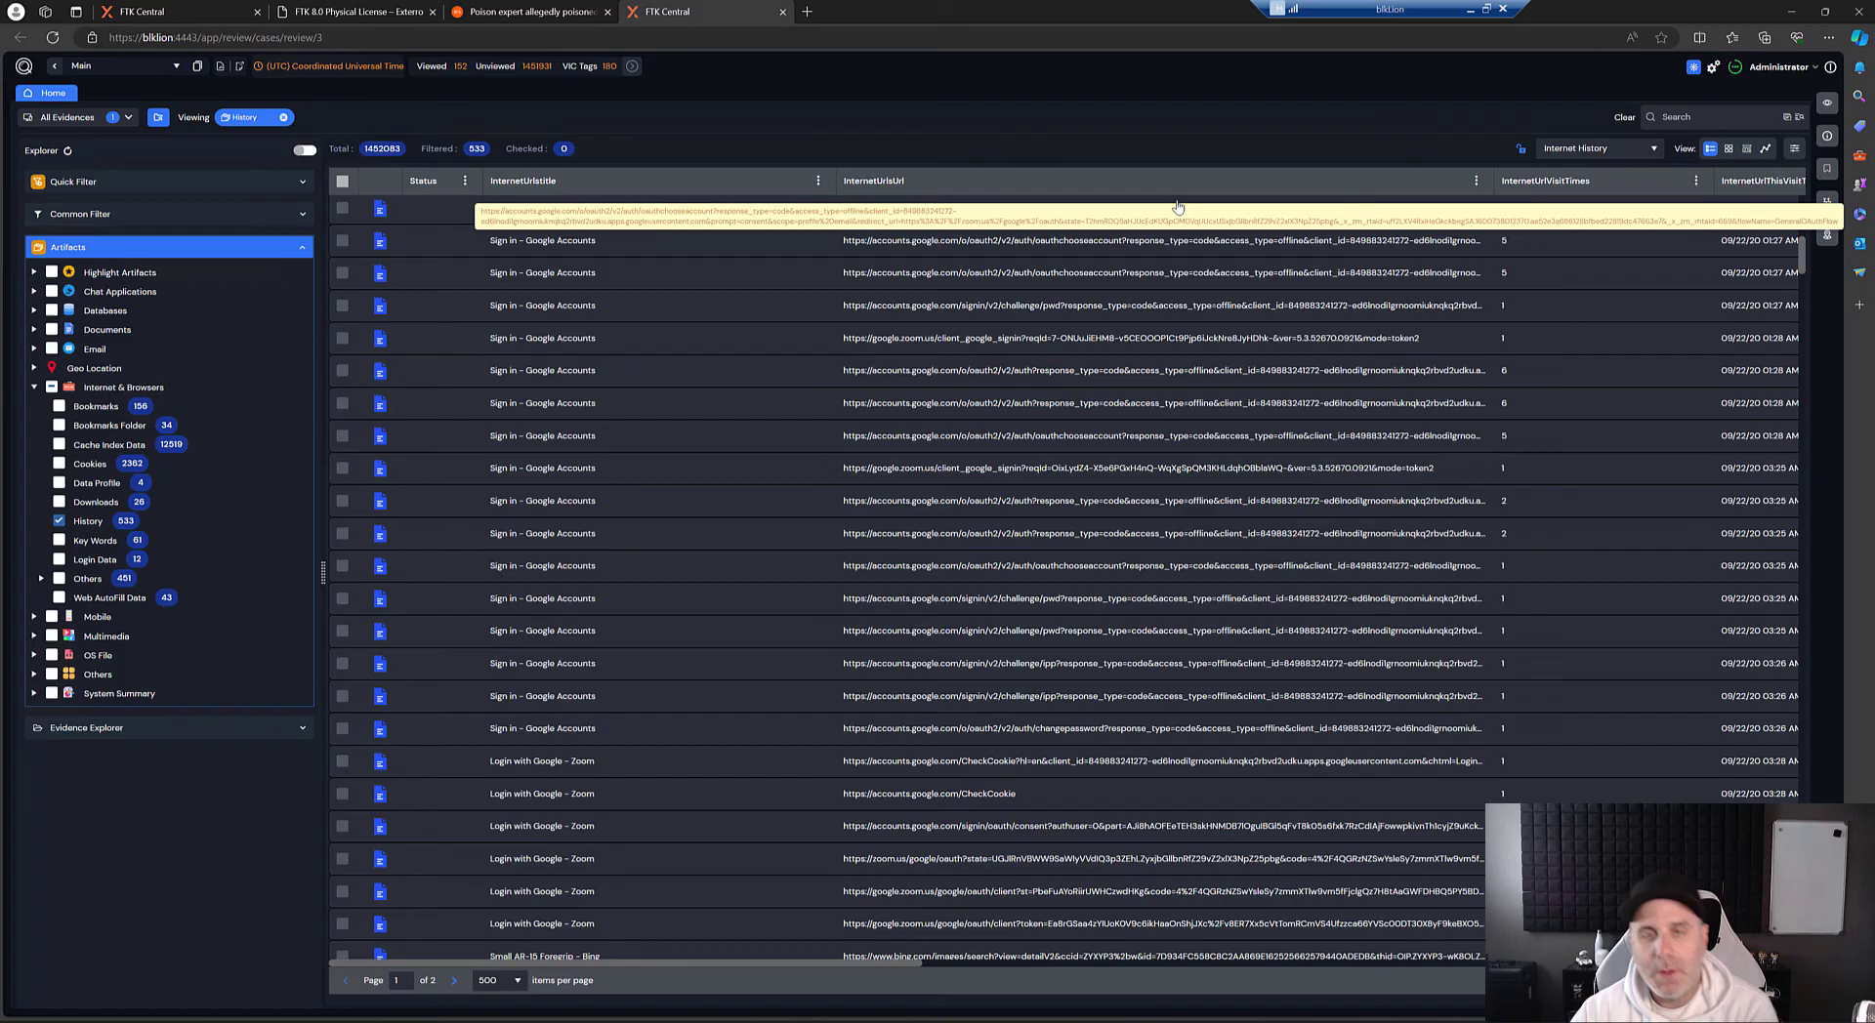
scroll(1092, 356, "down", 15)
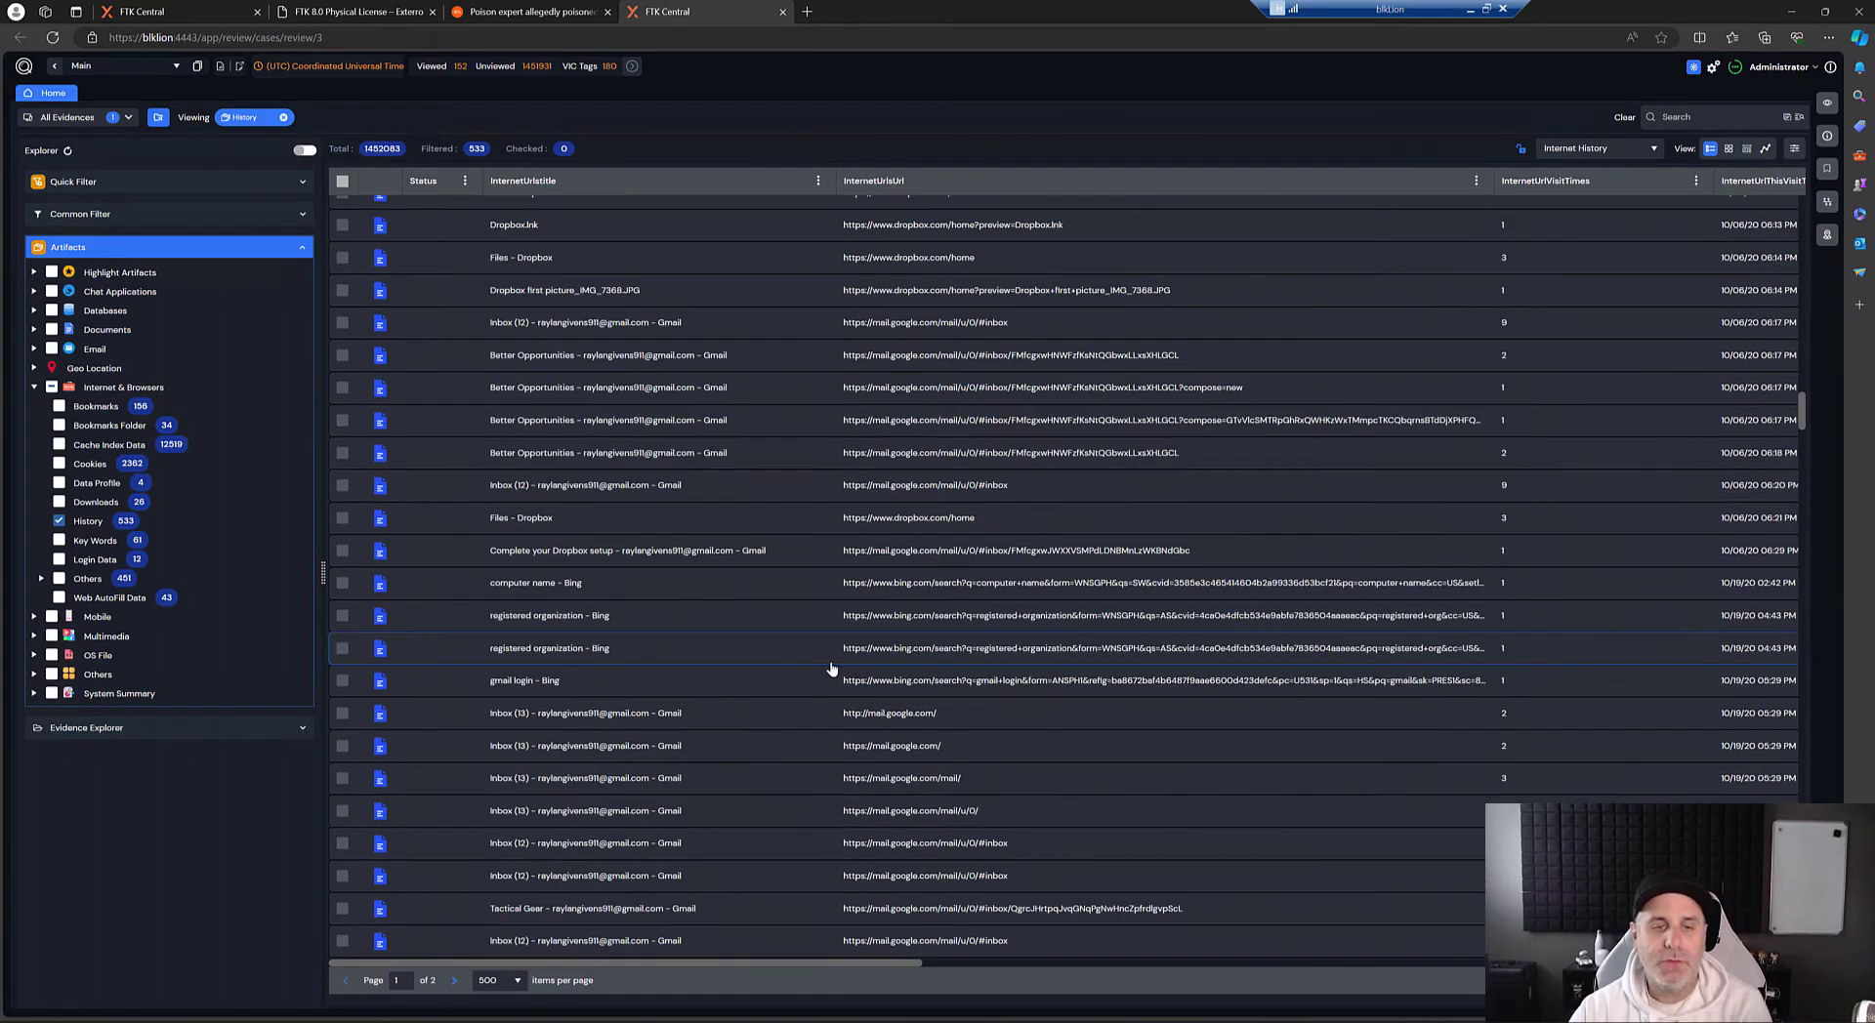
scroll(811, 700, "up", 15)
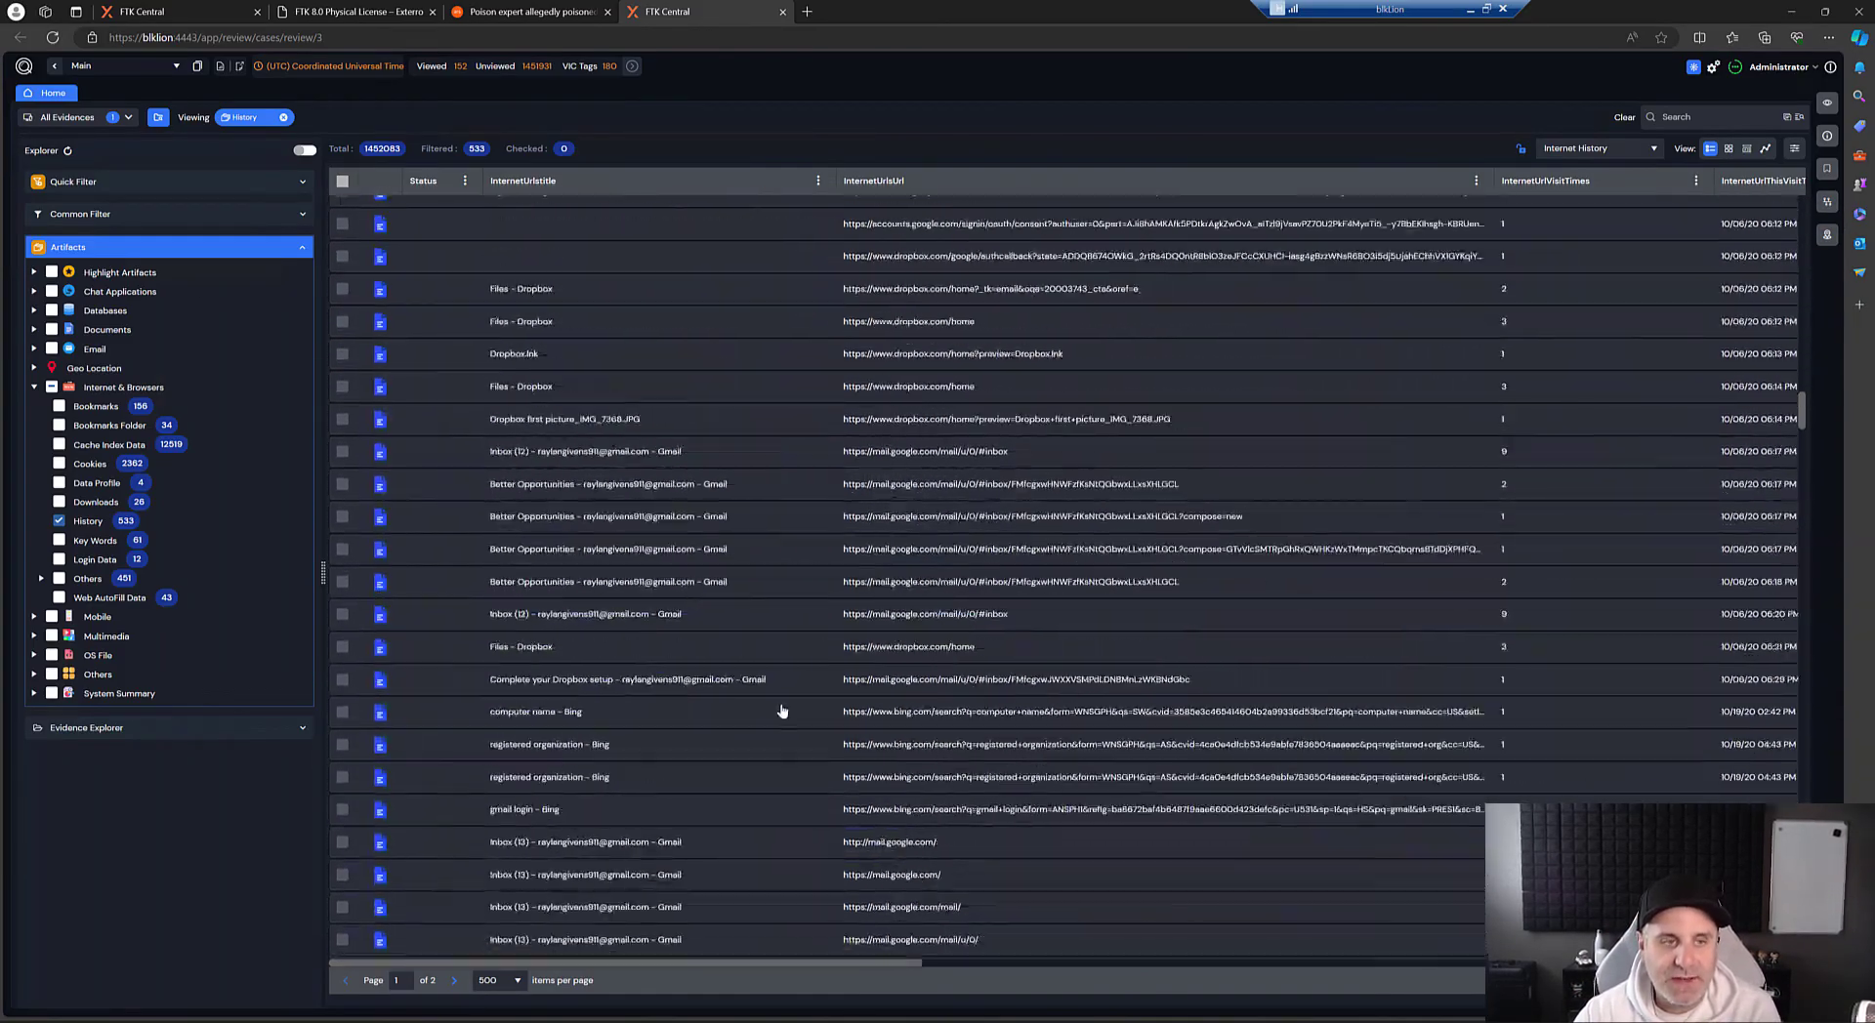
scroll(781, 708, "up", 15)
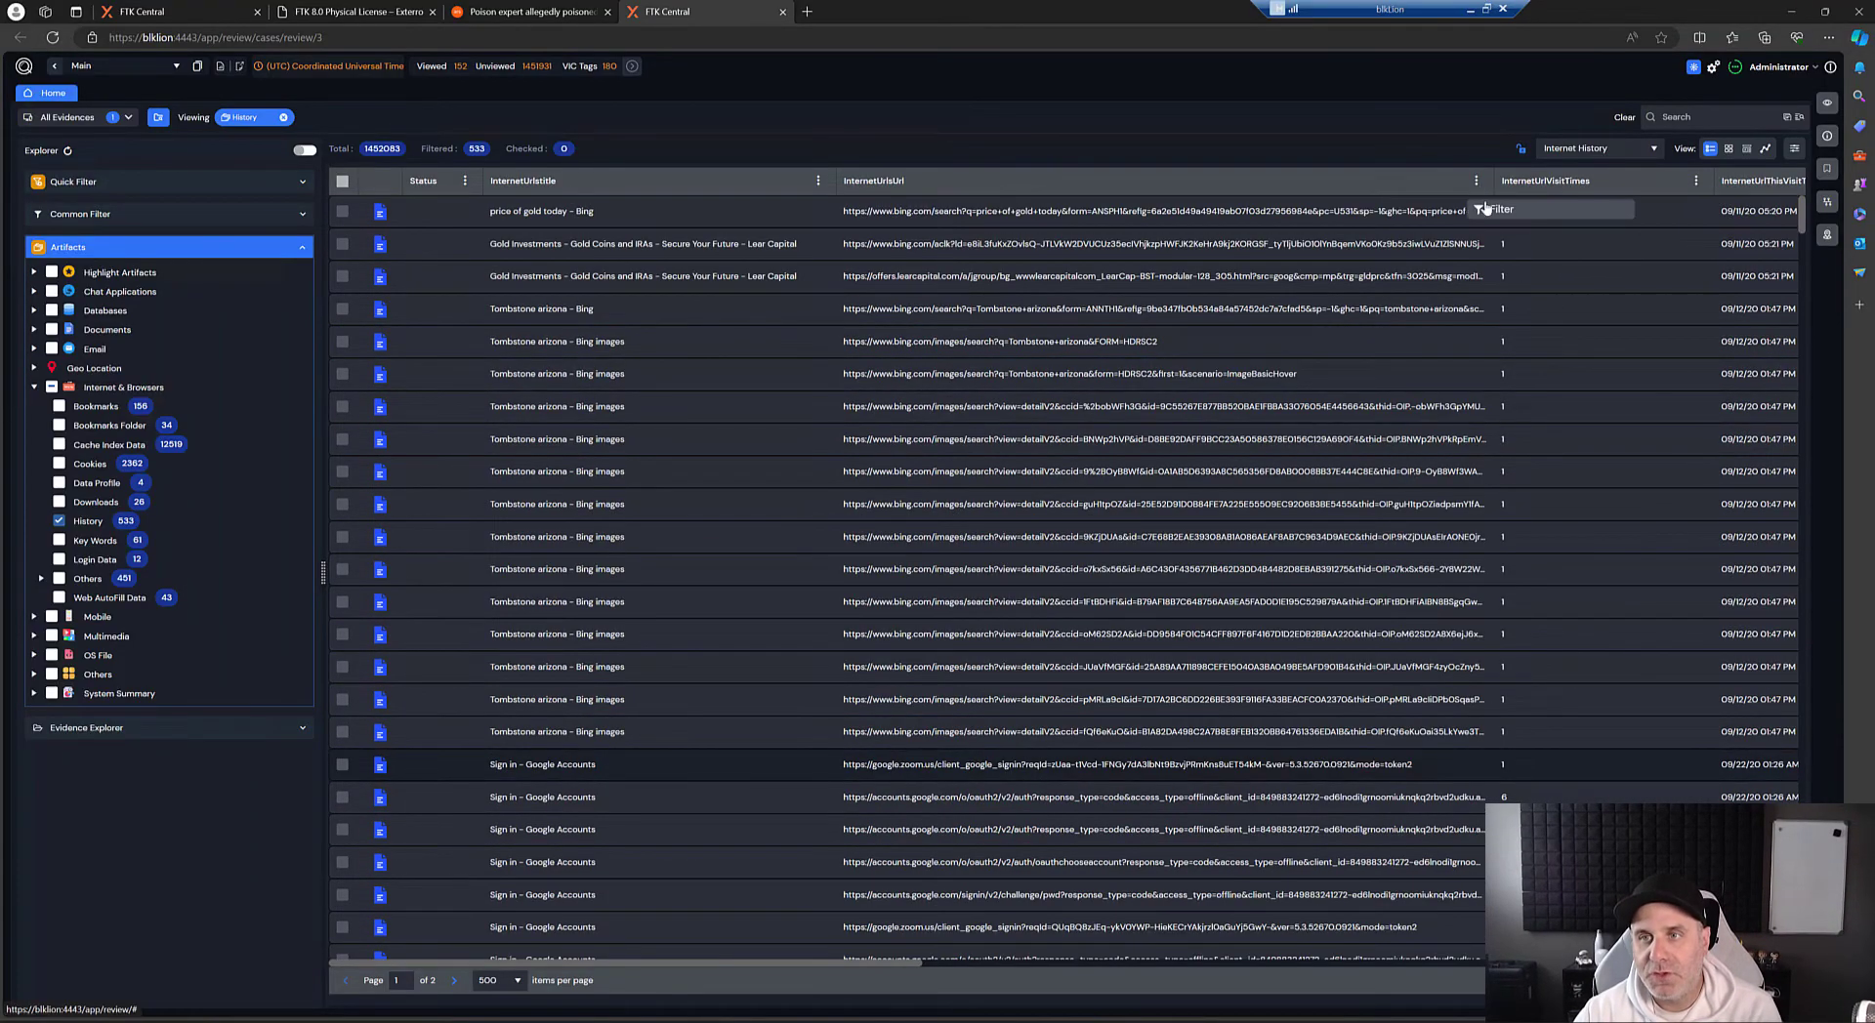
Filter the InternetUrlsUrl column by the condition Contains "zoom" and review the matching history entries
left_click(1498, 213)
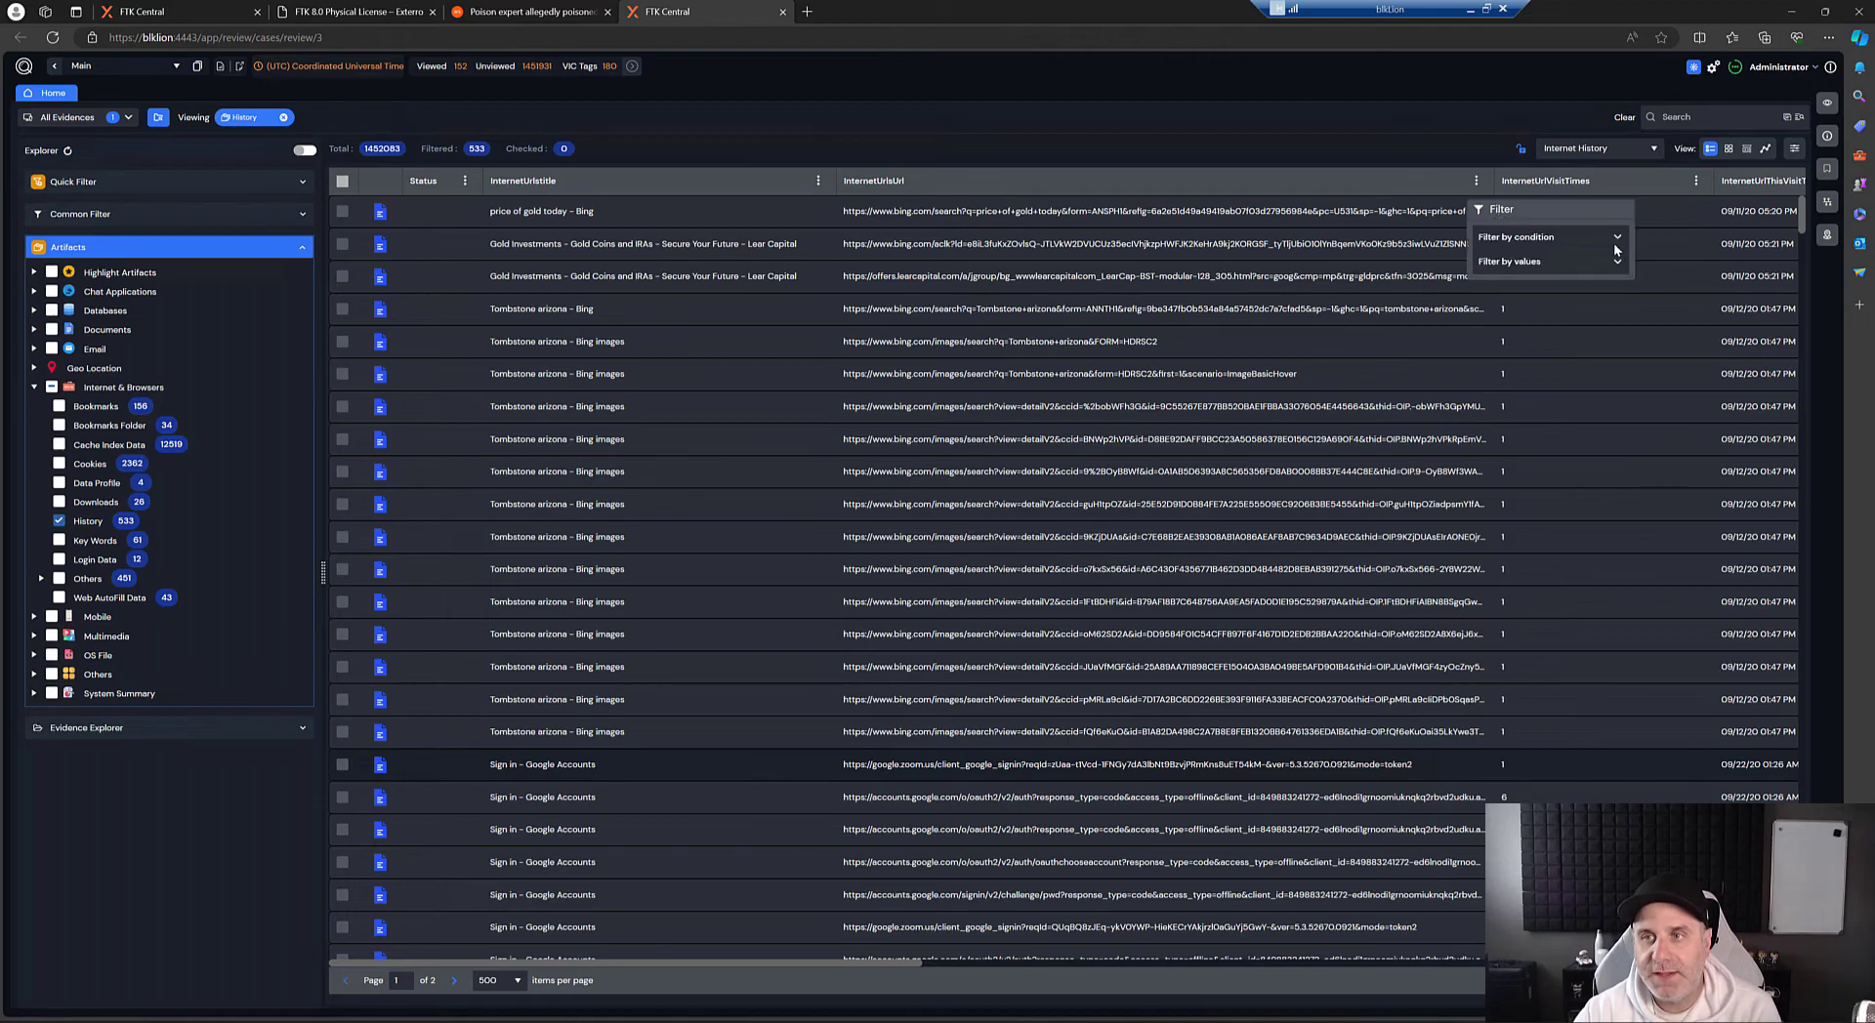
left_click(1618, 238)
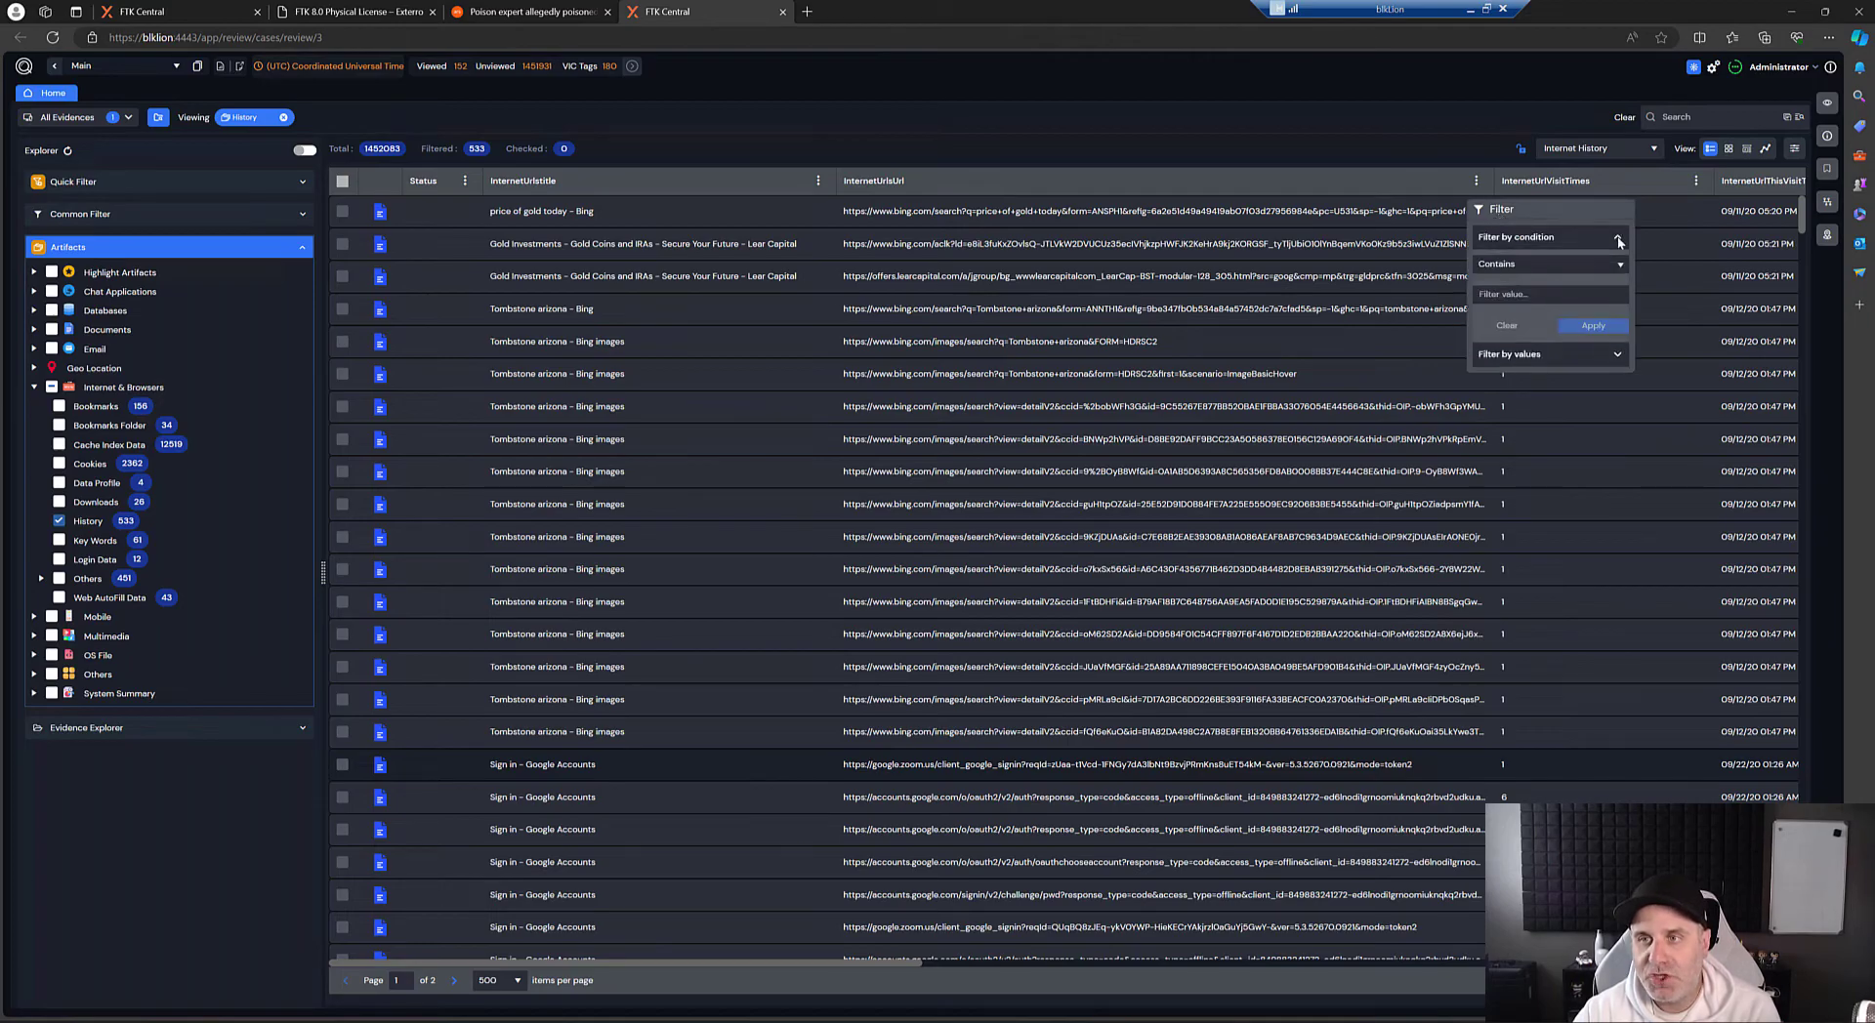
left_click(1502, 294)
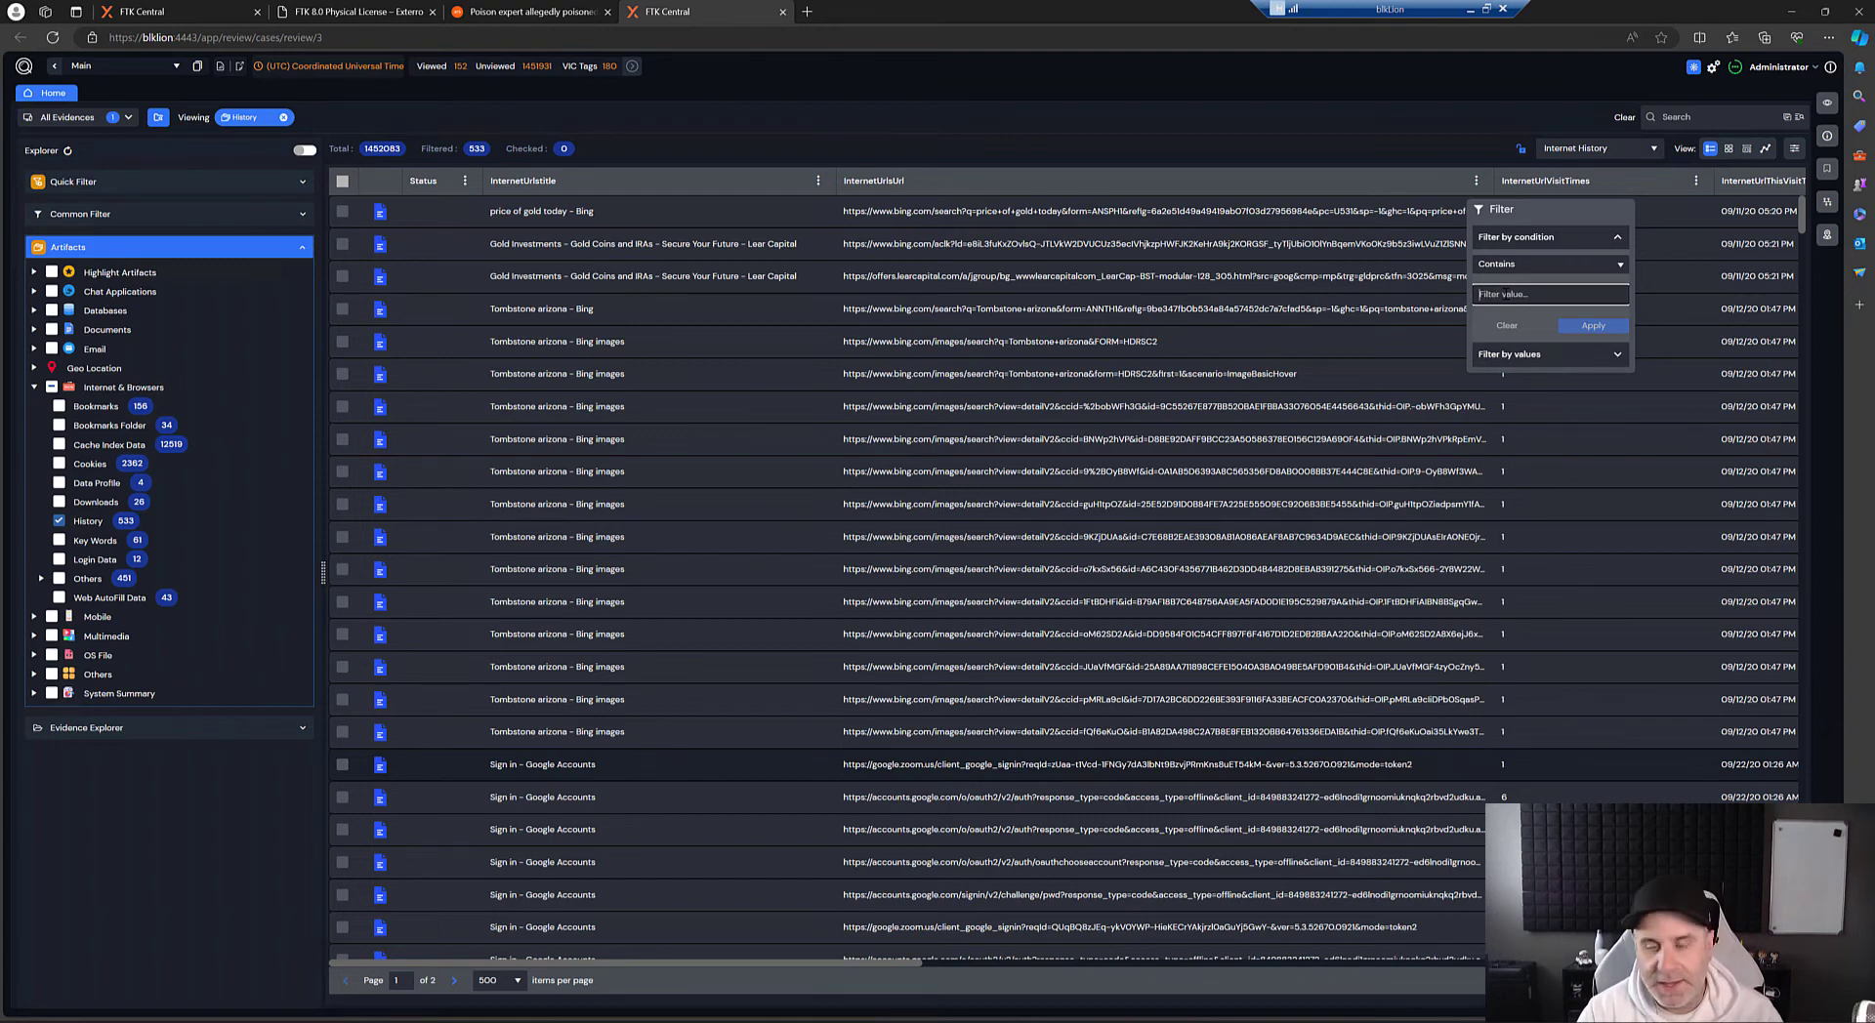
type("zoom")
left_click(1593, 325)
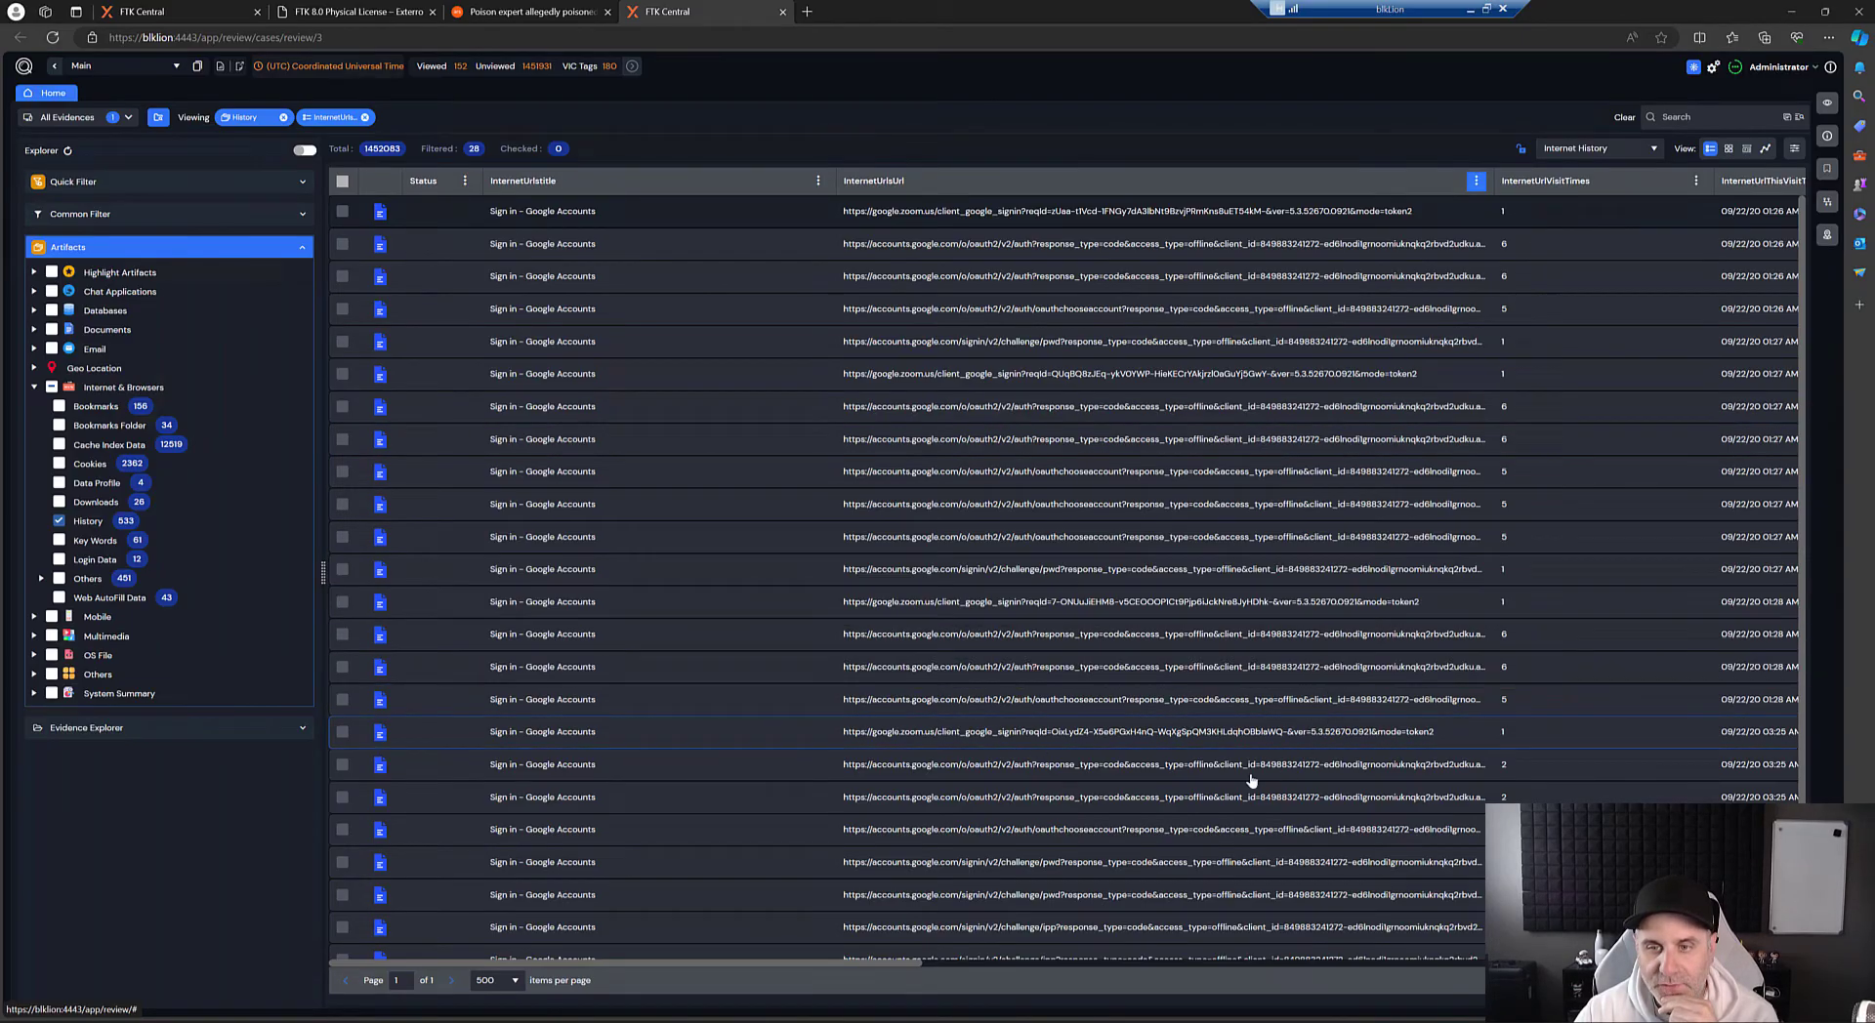
scroll(1251, 781, "down", 3)
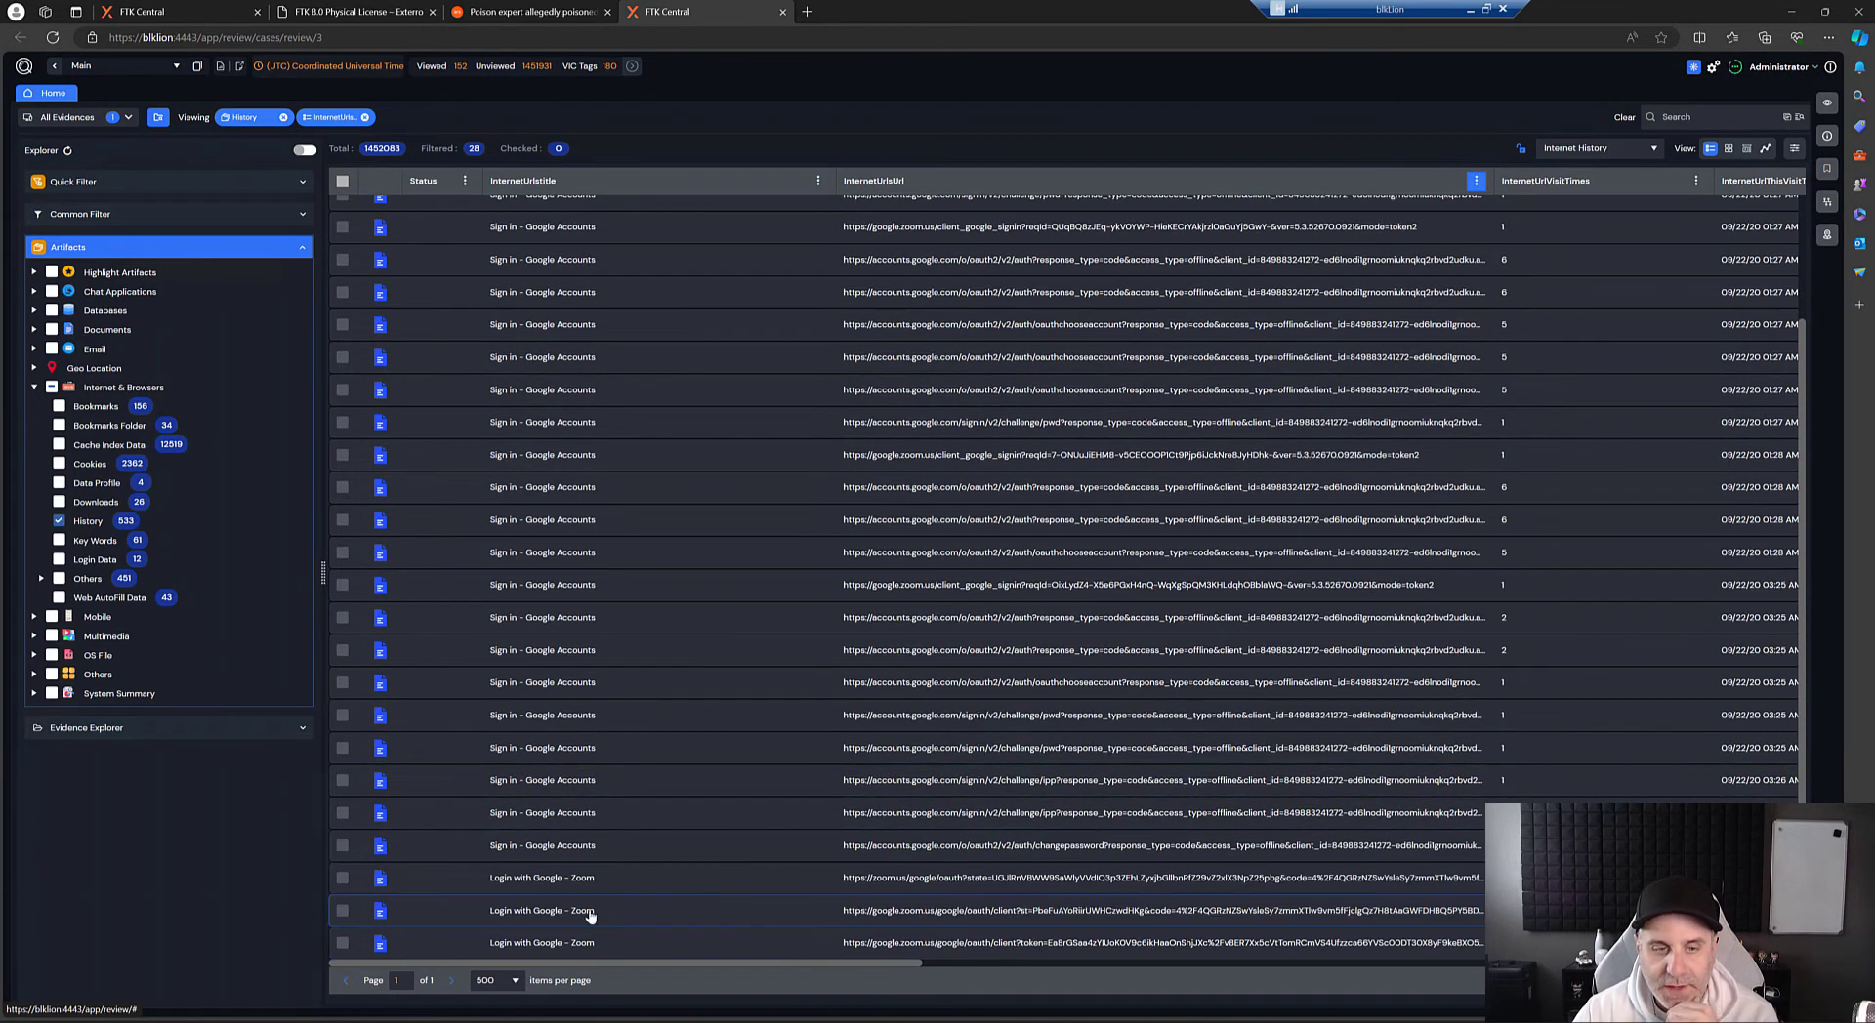
scroll(1132, 683, "up", 3)
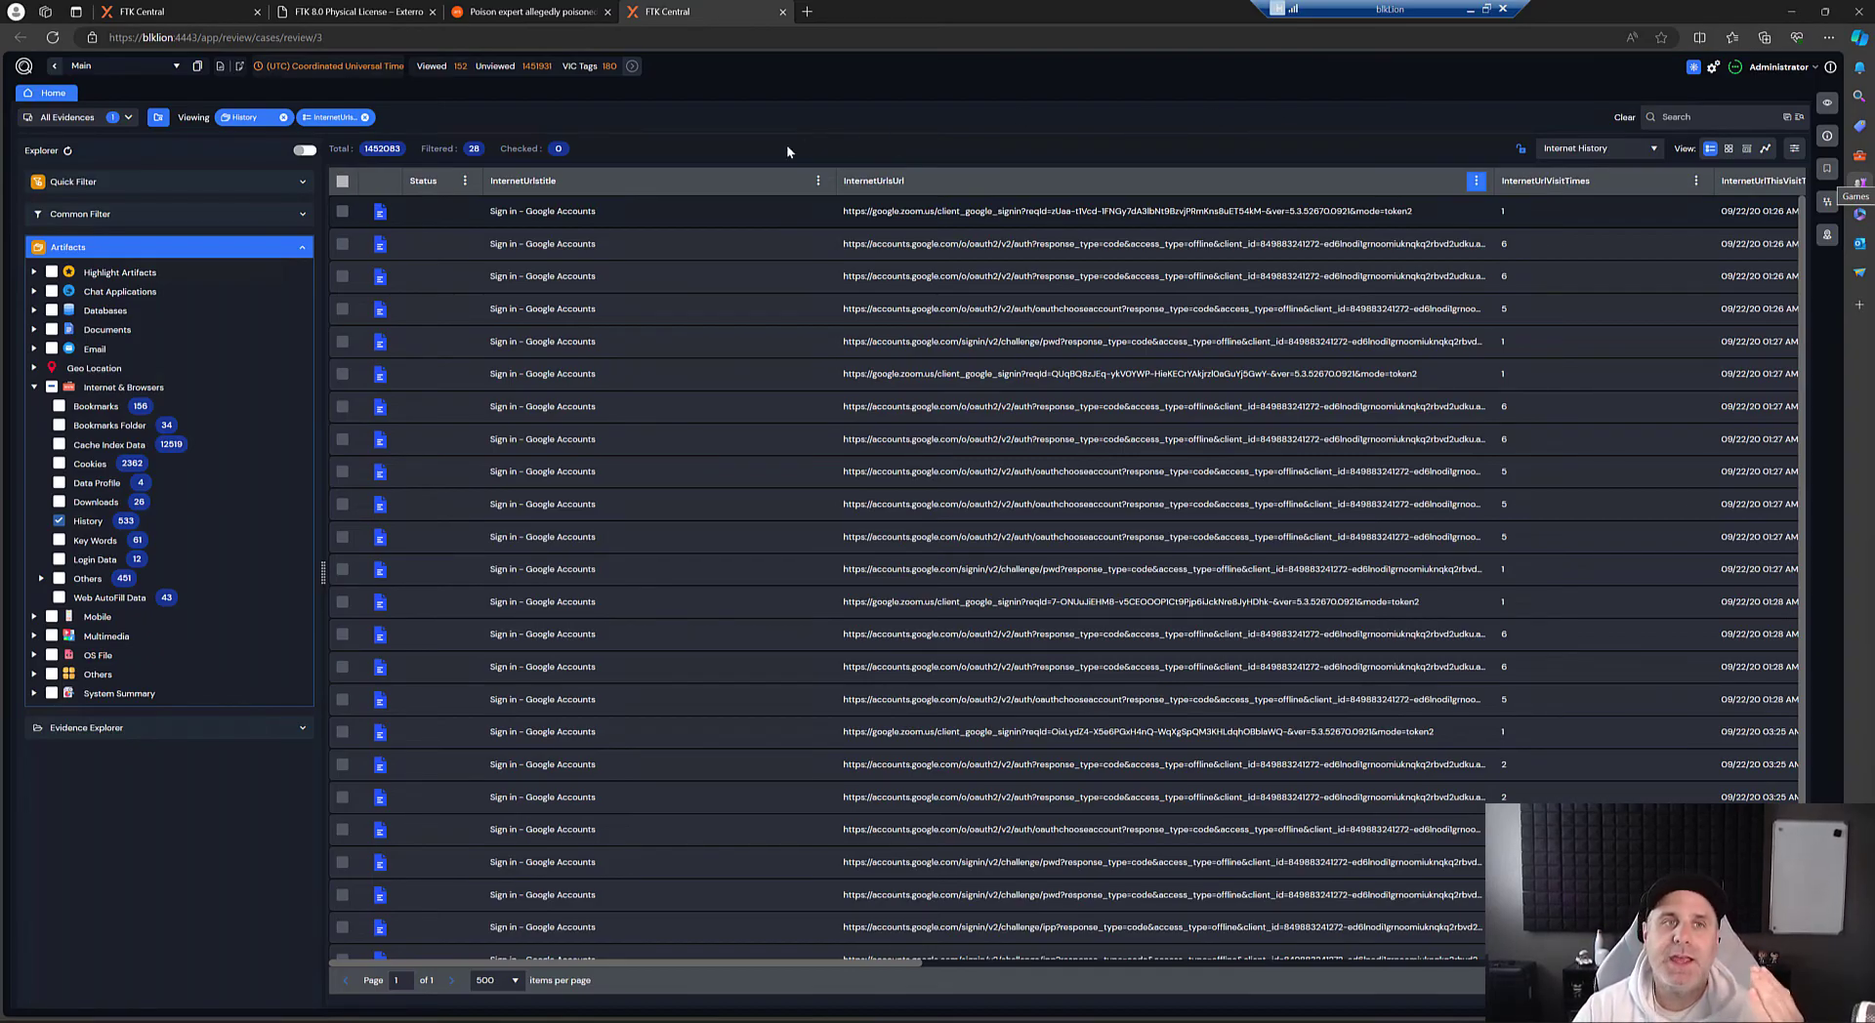
Bring up the FTK 8.0 Physical License product page in the Exterro store
key("ctrl+2")
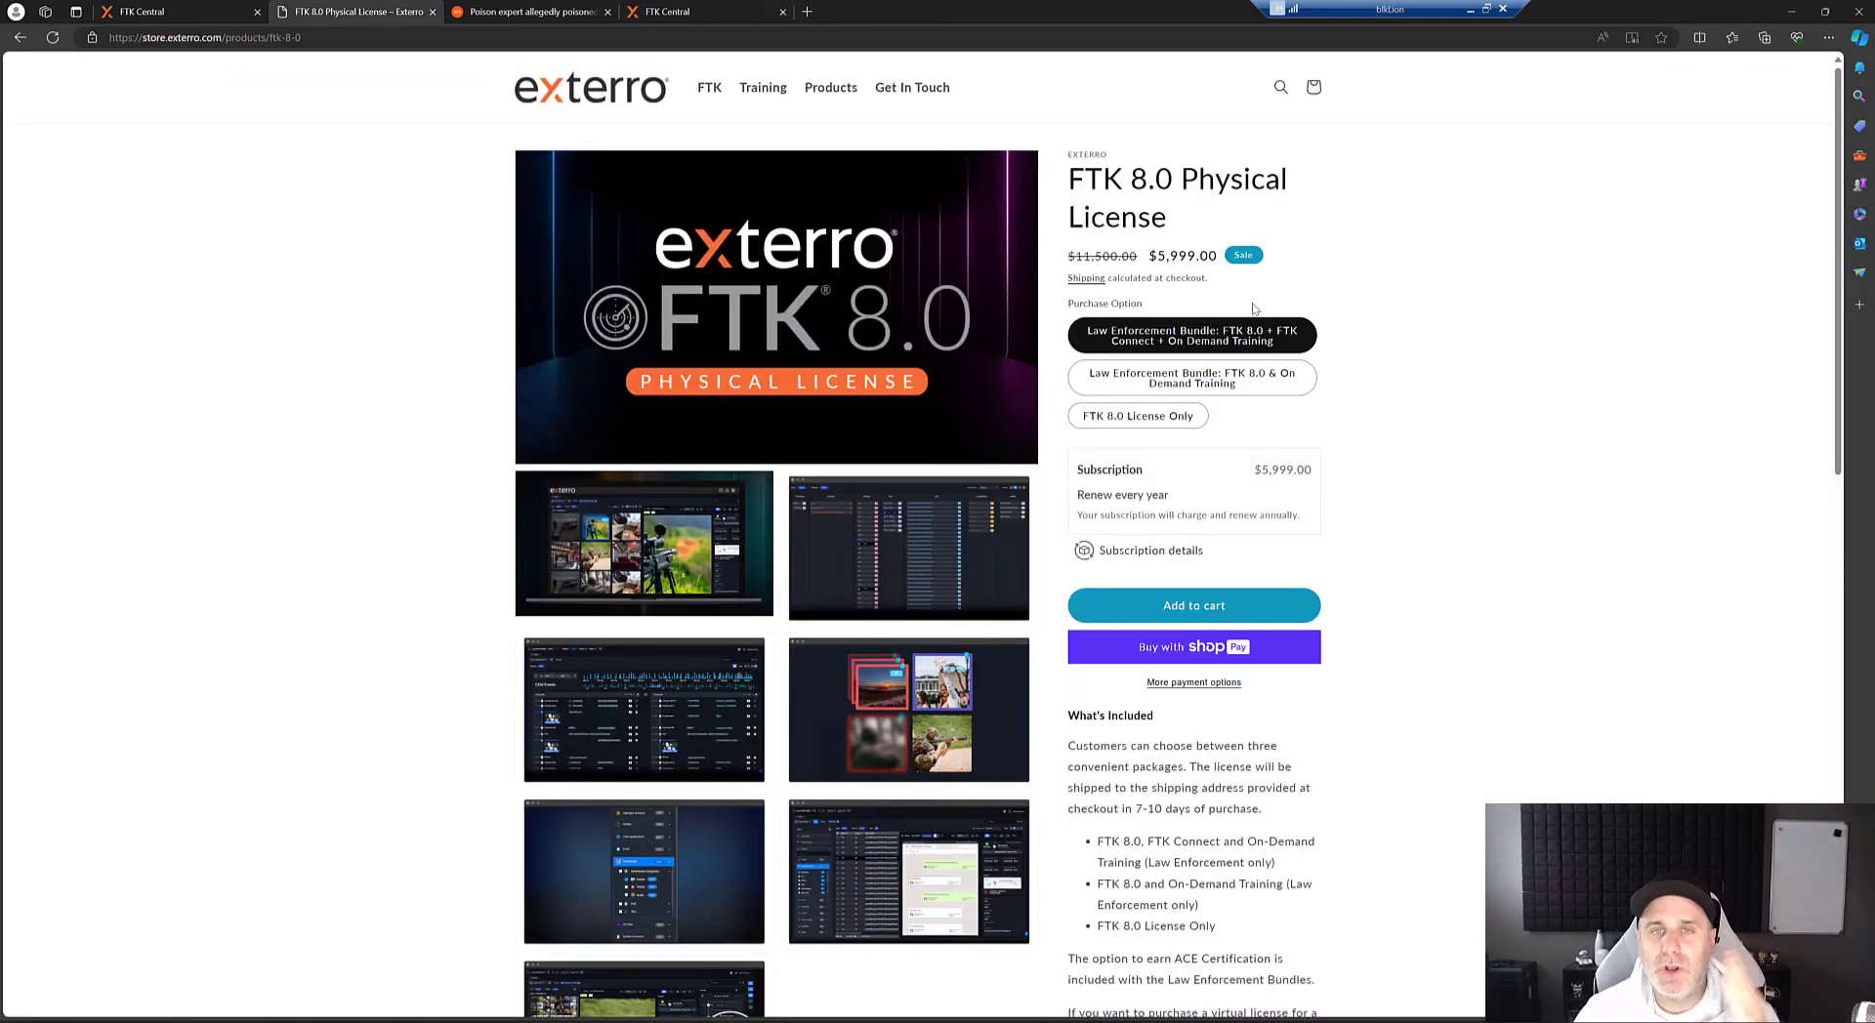